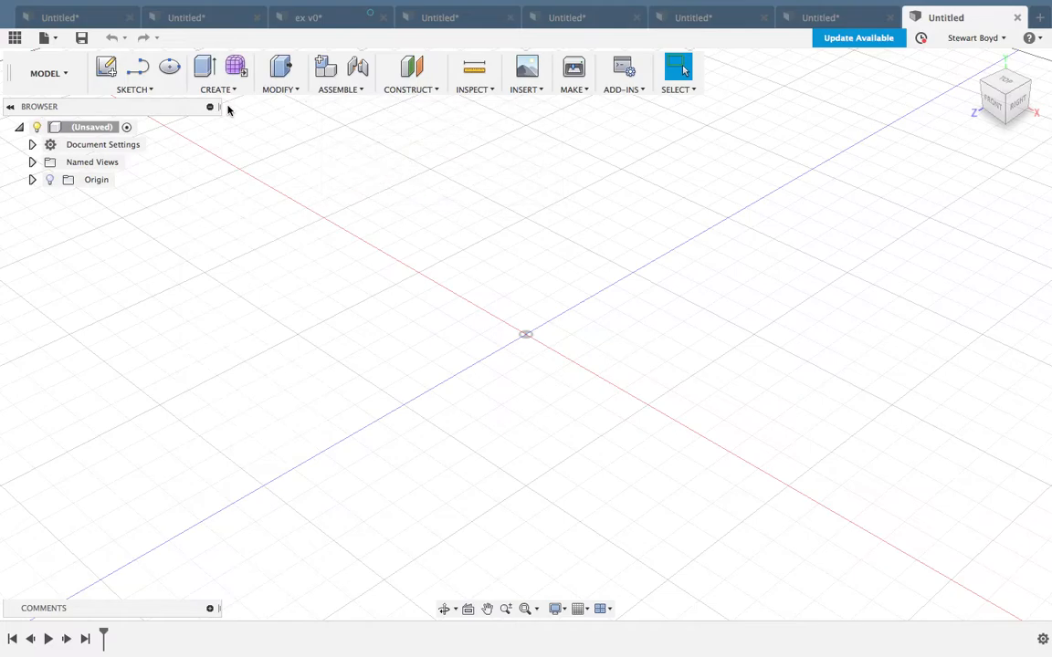
Create a new empty, activated component named "seat pieces".
{"action": "left_click_drag", "start_coordinate": [950, 259], "coordinate": [865, 260]}
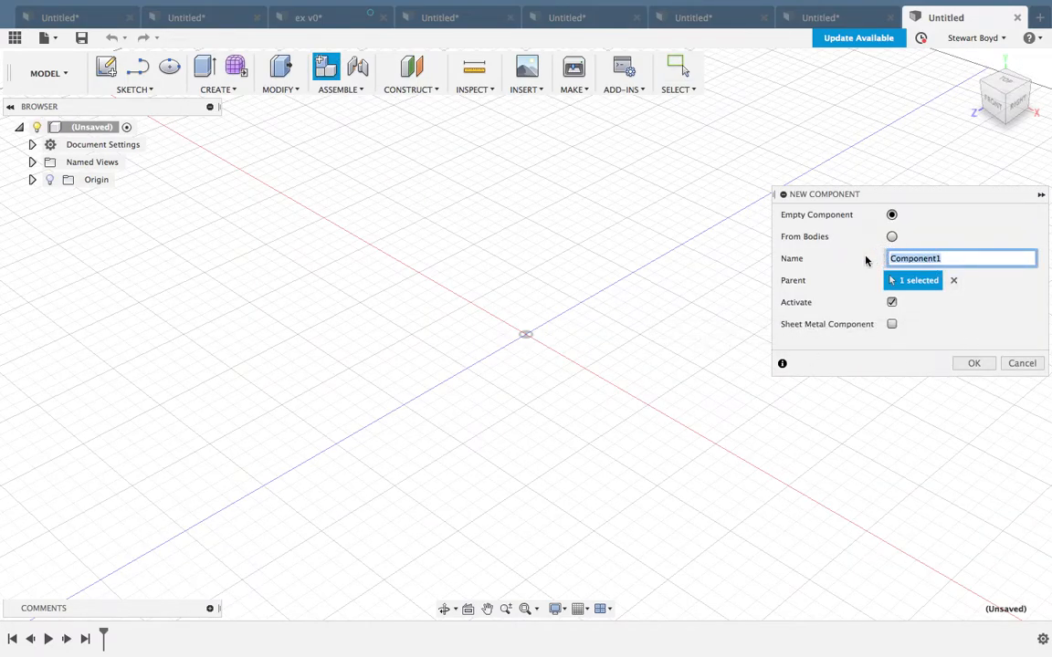
{"action": "type", "text": "seat p"}
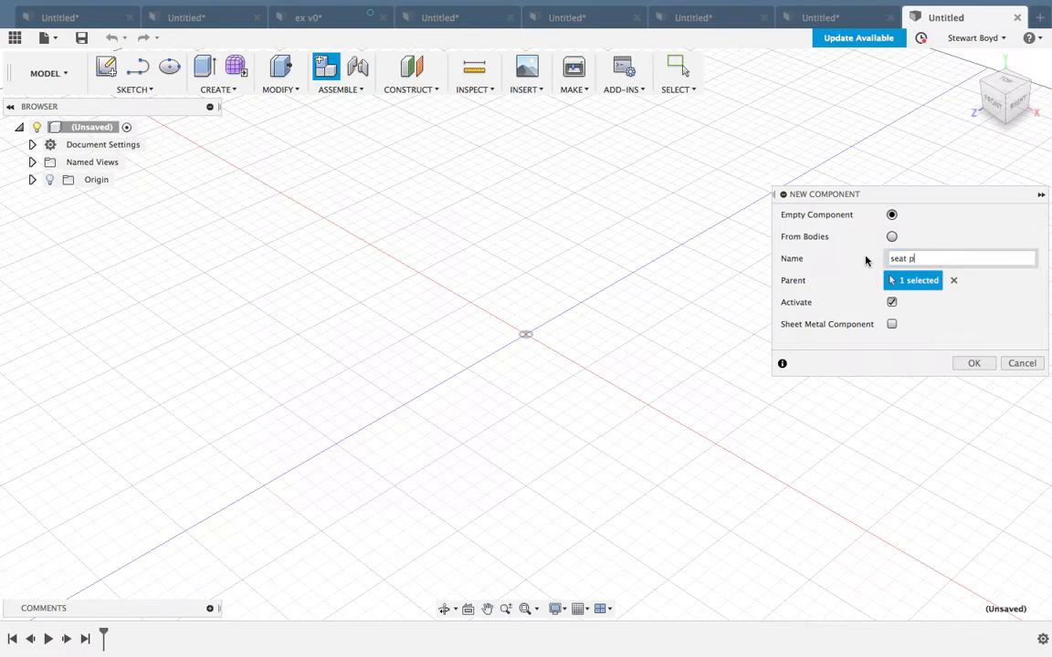
{"action": "type", "text": "ieces"}
{"action": "key", "text": "Return"}
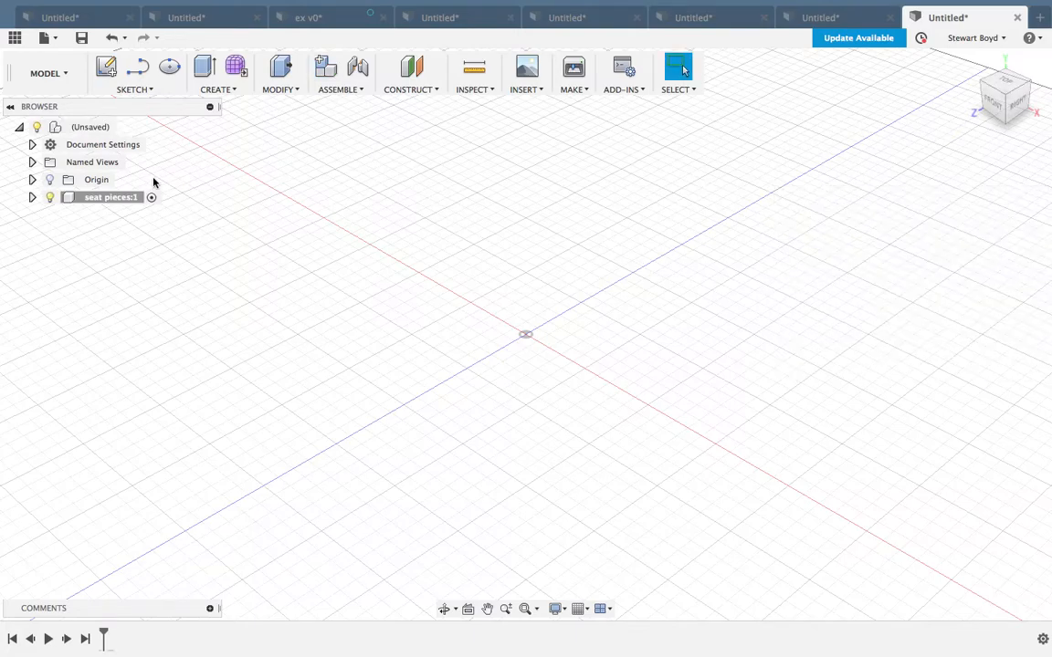
Start a sketch on the horizontal origin plane inside the seat pieces component.
{"action": "left_click", "coordinate": [139, 92]}
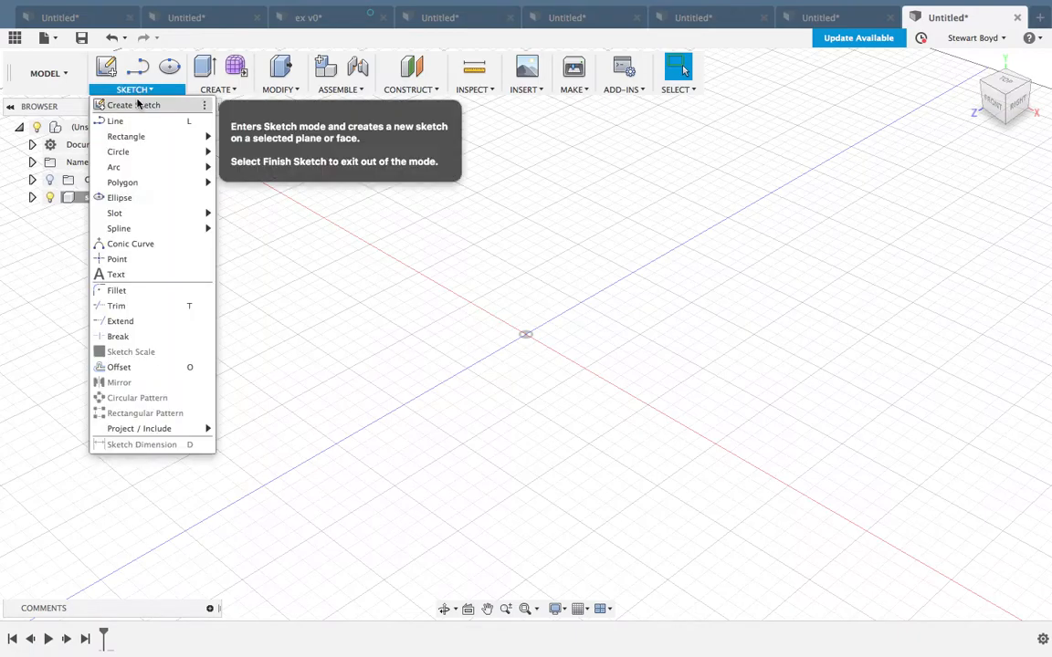
{"action": "left_click", "coordinate": [139, 103]}
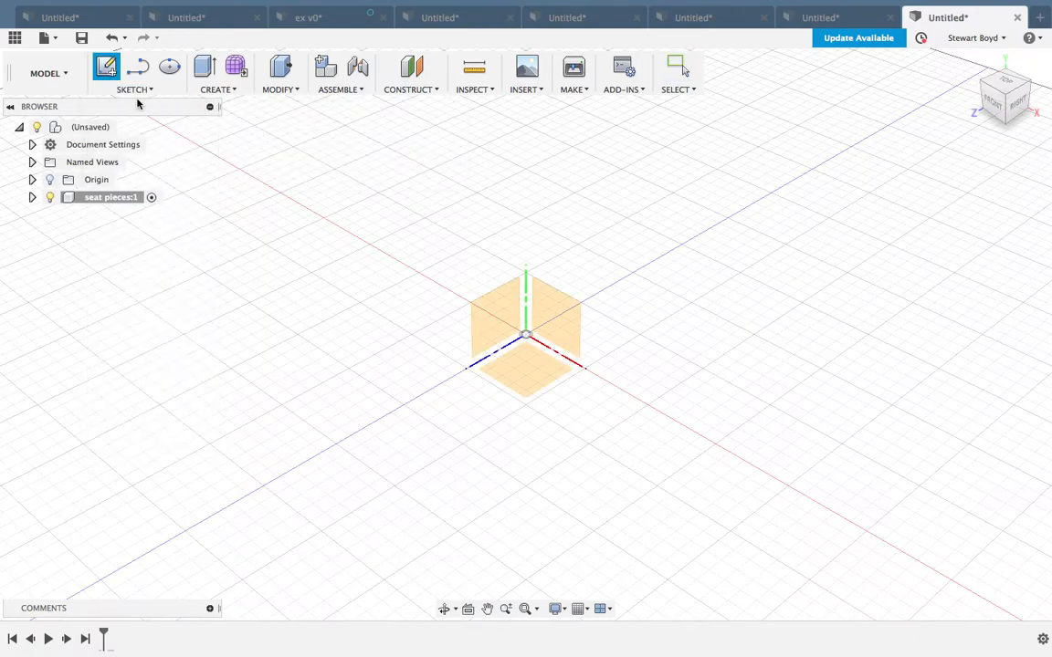
{"action": "left_click", "coordinate": [532, 372]}
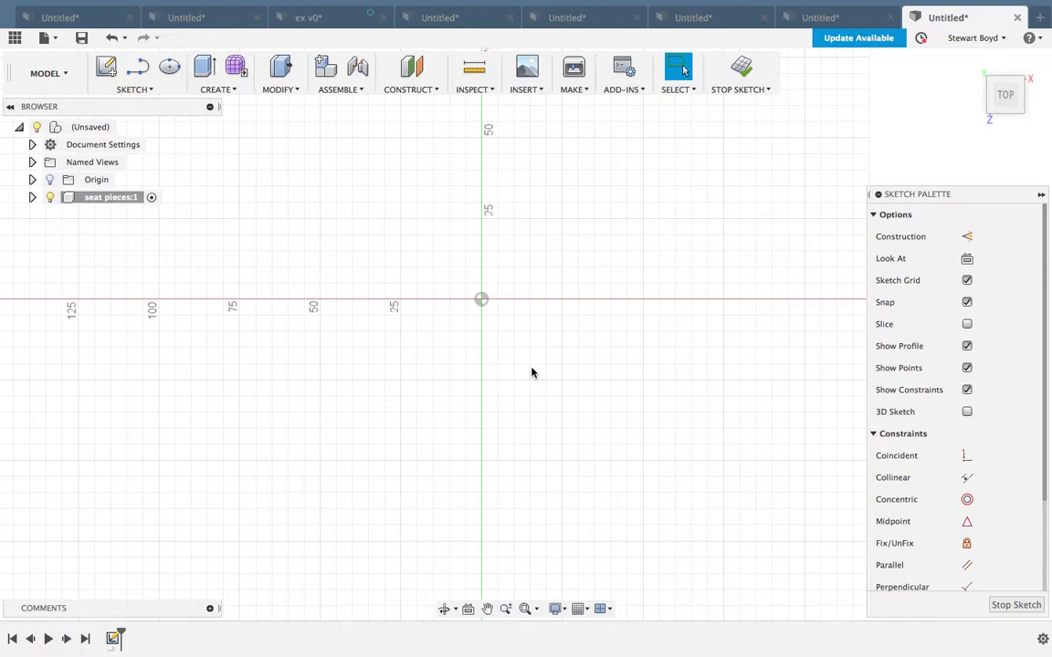
{"action": "left_click", "coordinate": [148, 90]}
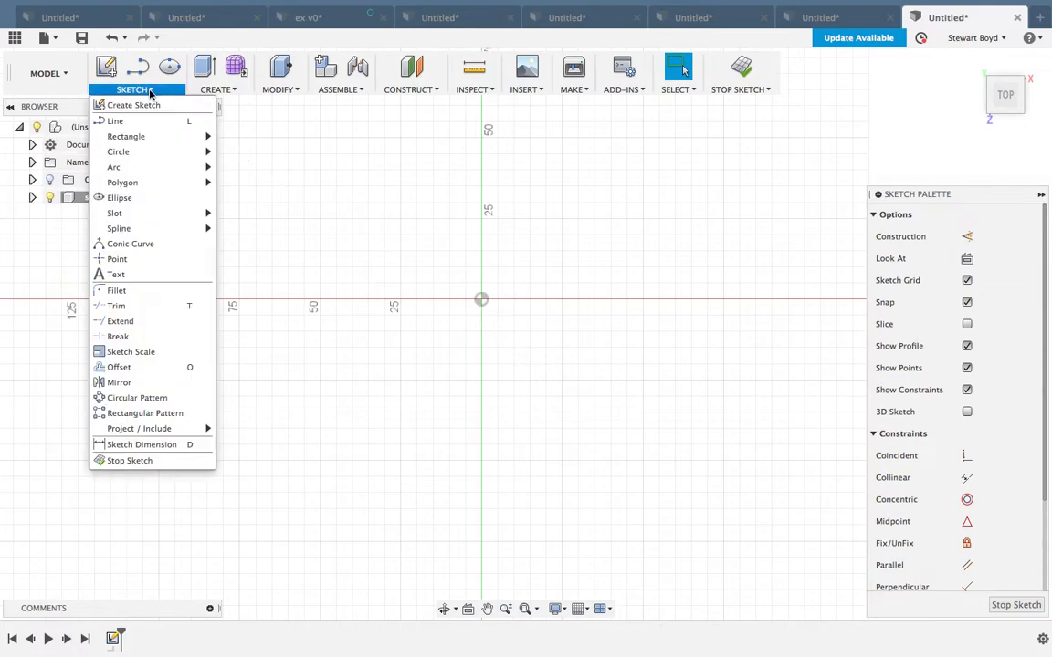
{"action": "mouse_move", "coordinate": [143, 135]}
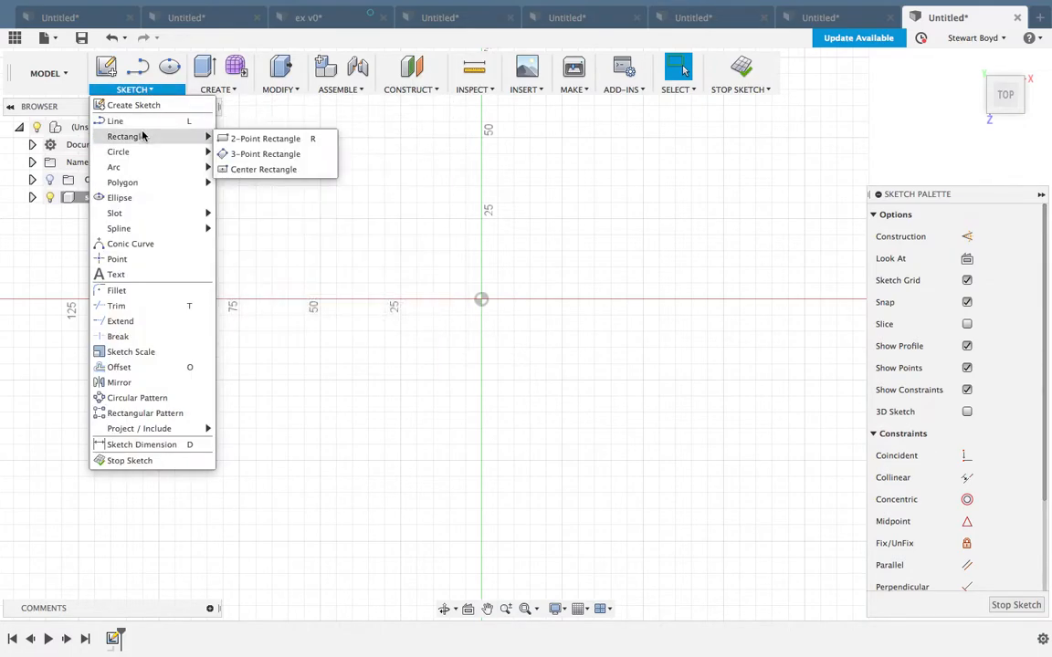
{"action": "left_click", "coordinate": [246, 169]}
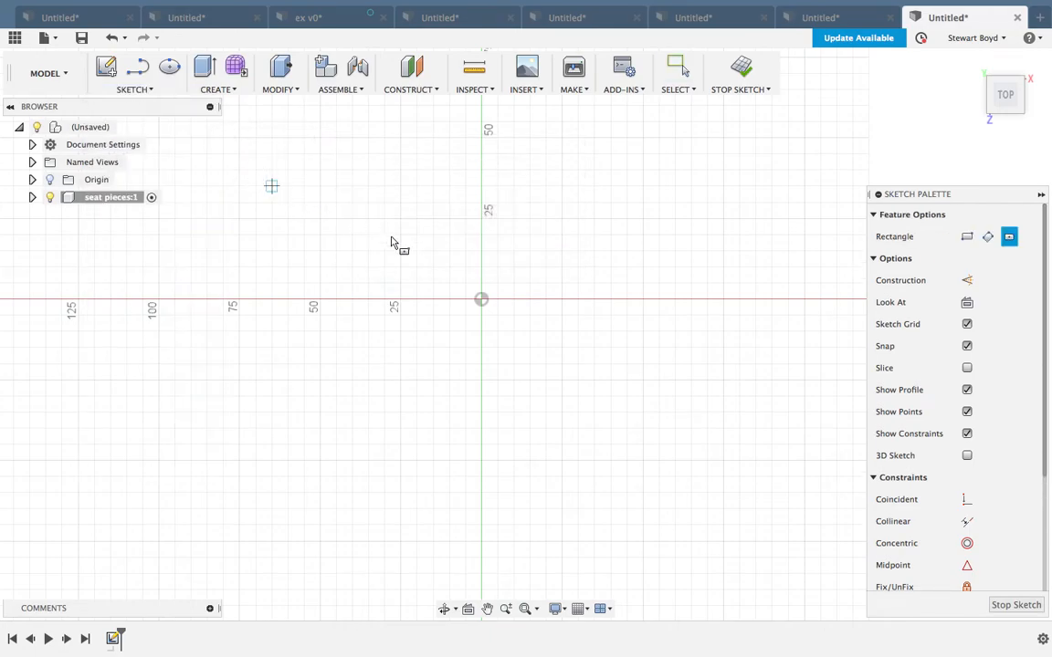
{"action": "left_click", "coordinate": [465, 267]}
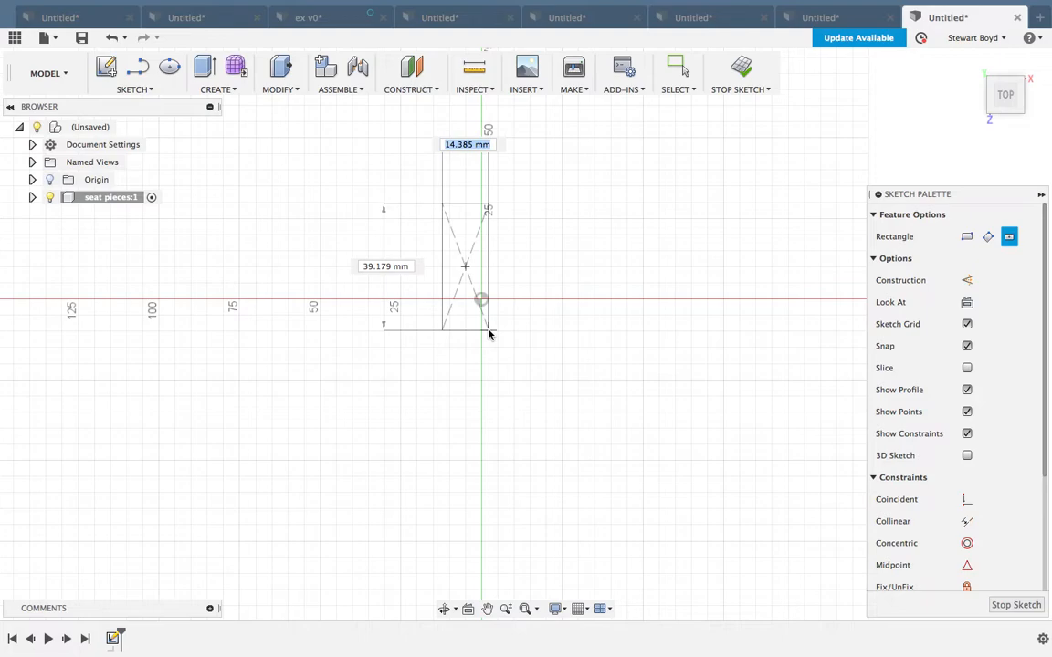
{"action": "key", "text": "Escape"}
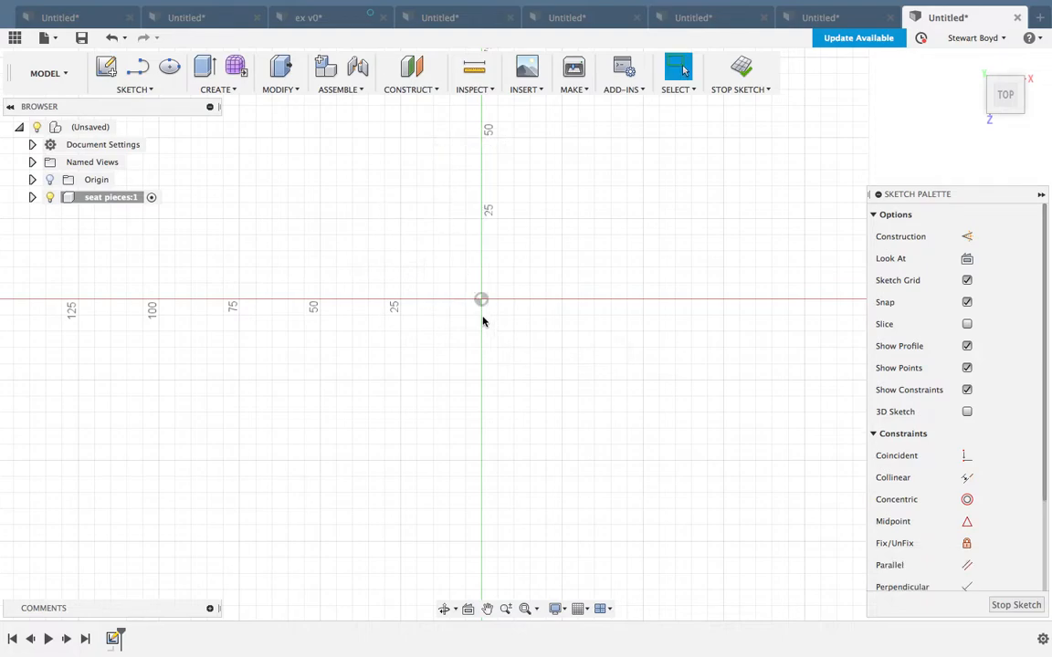
Sketch a two-point rectangle from the origin, about 5 mm wide along X and 25 mm long along Z, and finish the sketch.
{"action": "left_click", "coordinate": [139, 90]}
{"action": "mouse_move", "coordinate": [128, 136]}
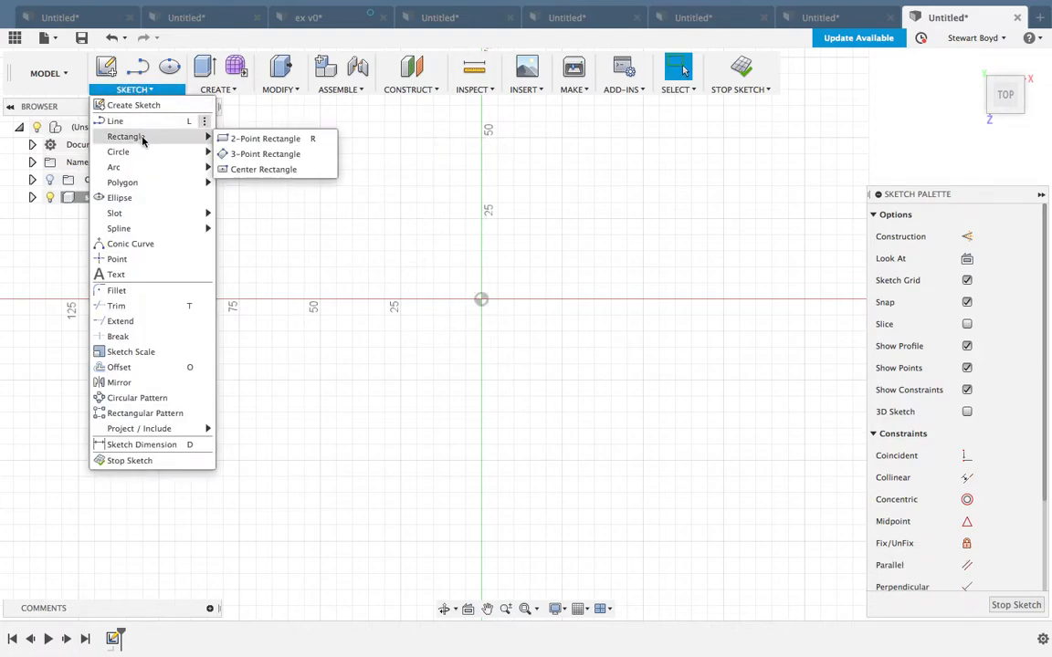
{"action": "left_click", "coordinate": [239, 140]}
{"action": "left_click", "coordinate": [484, 302]}
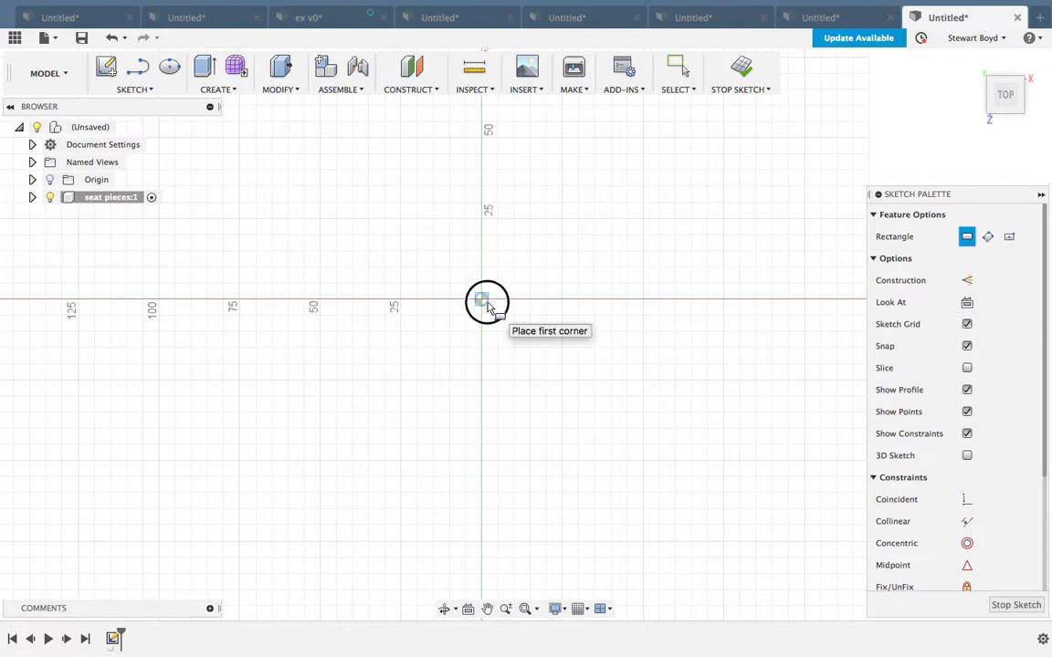
{"action": "left_click", "coordinate": [505, 385]}
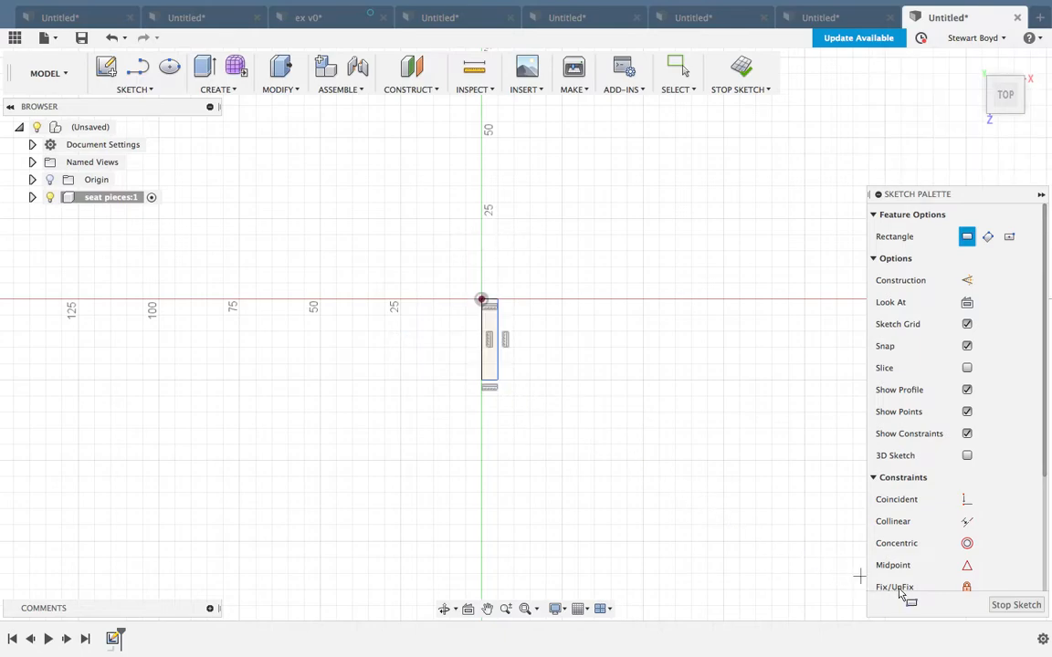
{"action": "left_click", "coordinate": [1014, 606]}
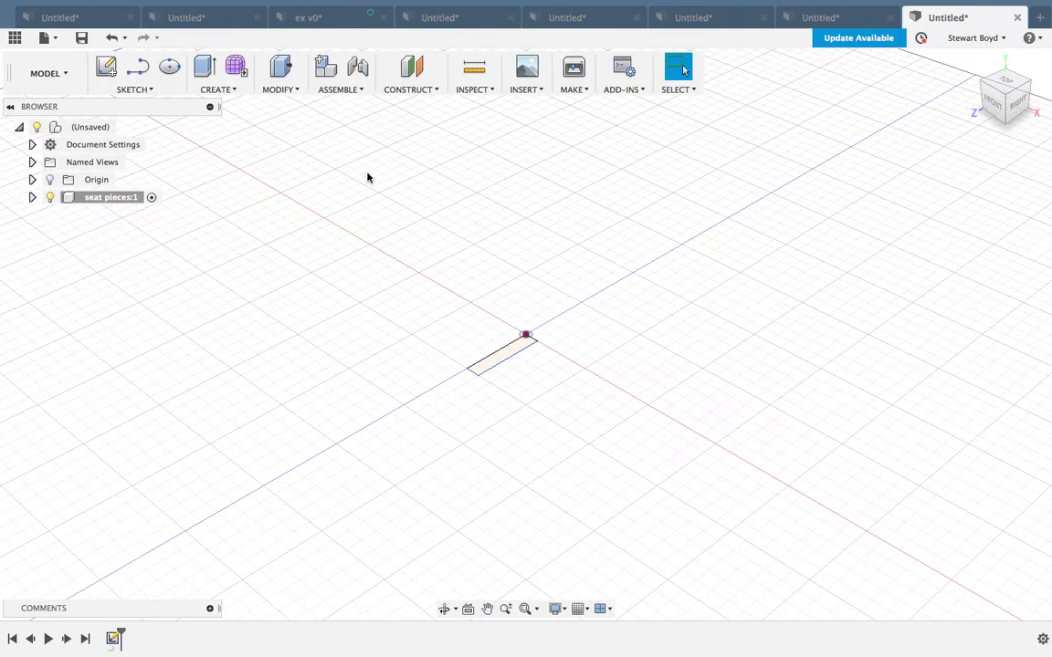
Extrude the rectangle profile upward 2 mm to one side as a new body.
{"action": "left_click", "coordinate": [218, 89]}
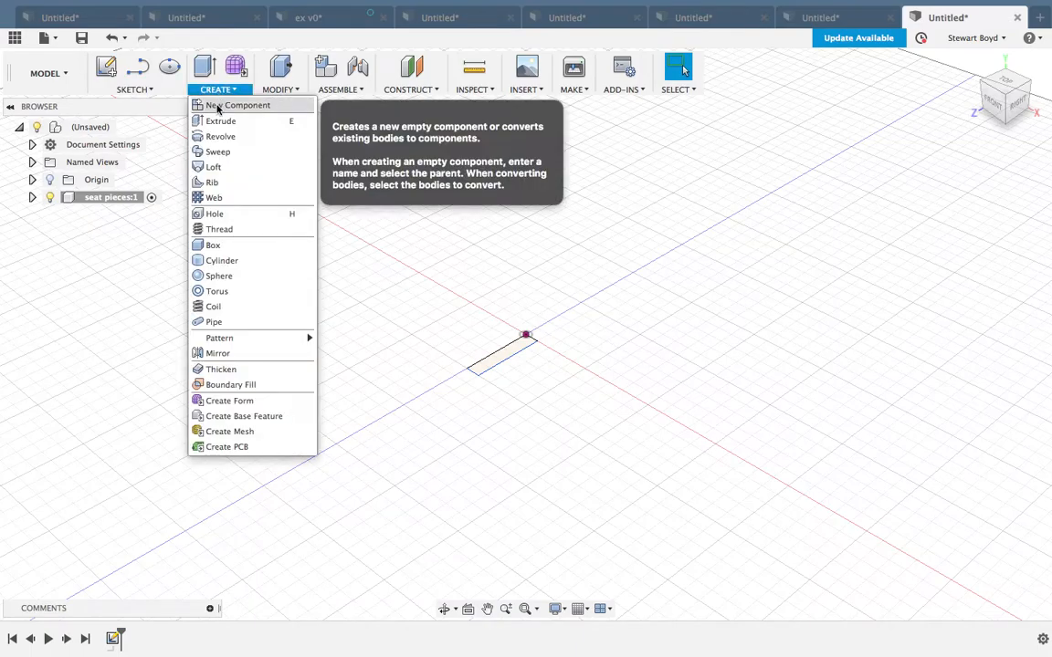
{"action": "left_click", "coordinate": [219, 121]}
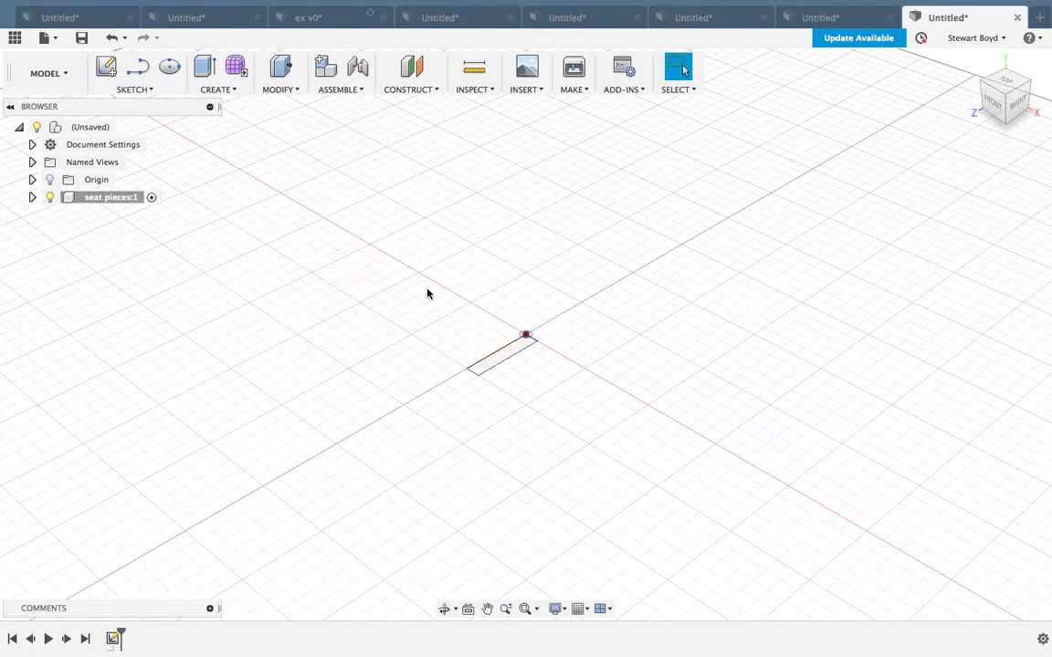
{"action": "left_click", "coordinate": [482, 364]}
{"action": "type", "text": "2"}
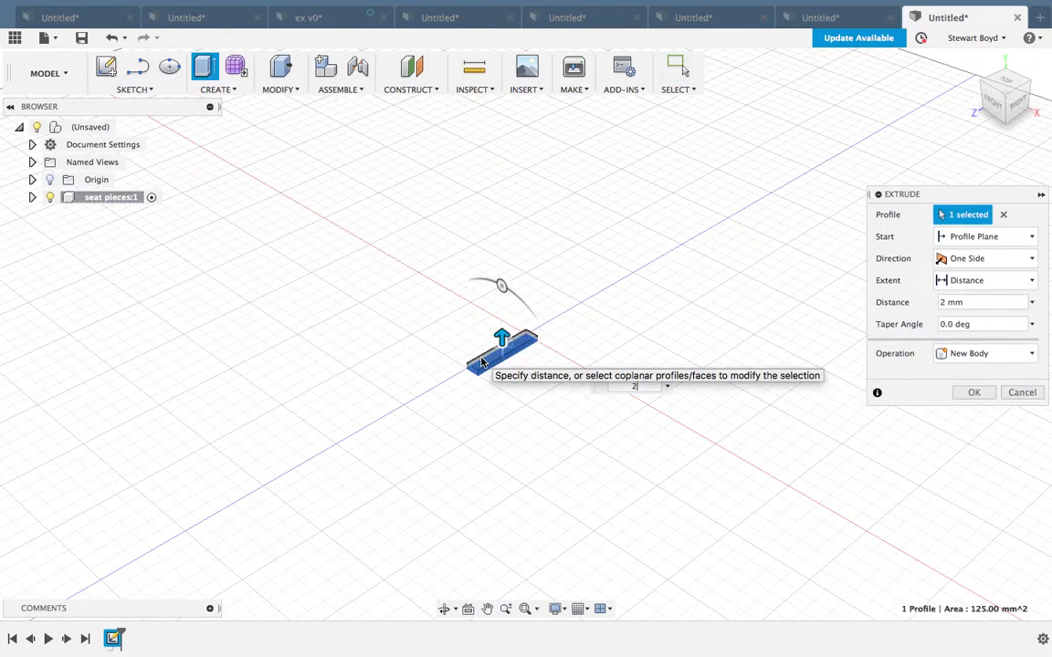
{"action": "left_click", "coordinate": [974, 392]}
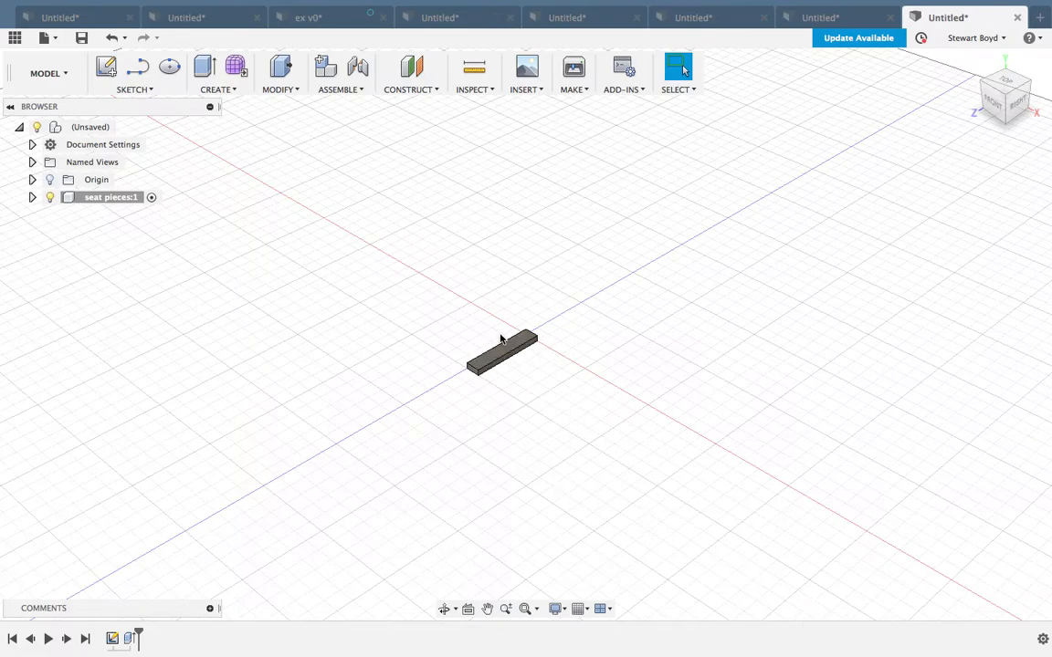
Start a second sketch on the horizontal origin plane, with free room along the X axis beside the bar.
{"action": "left_click", "coordinate": [118, 90]}
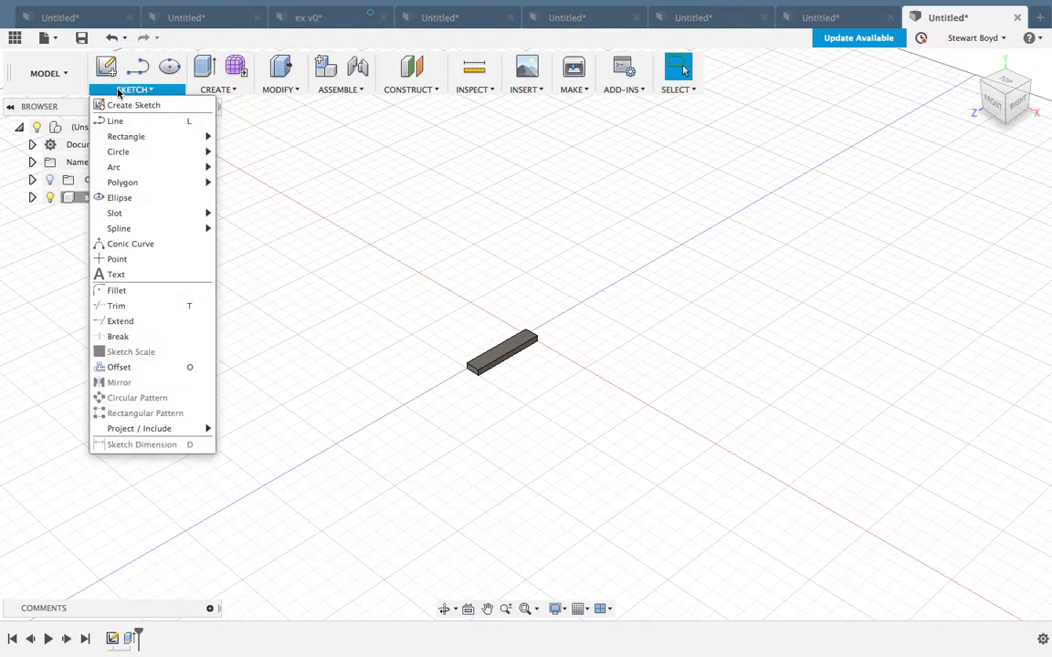
{"action": "left_click", "coordinate": [112, 104]}
{"action": "left_click", "coordinate": [526, 375]}
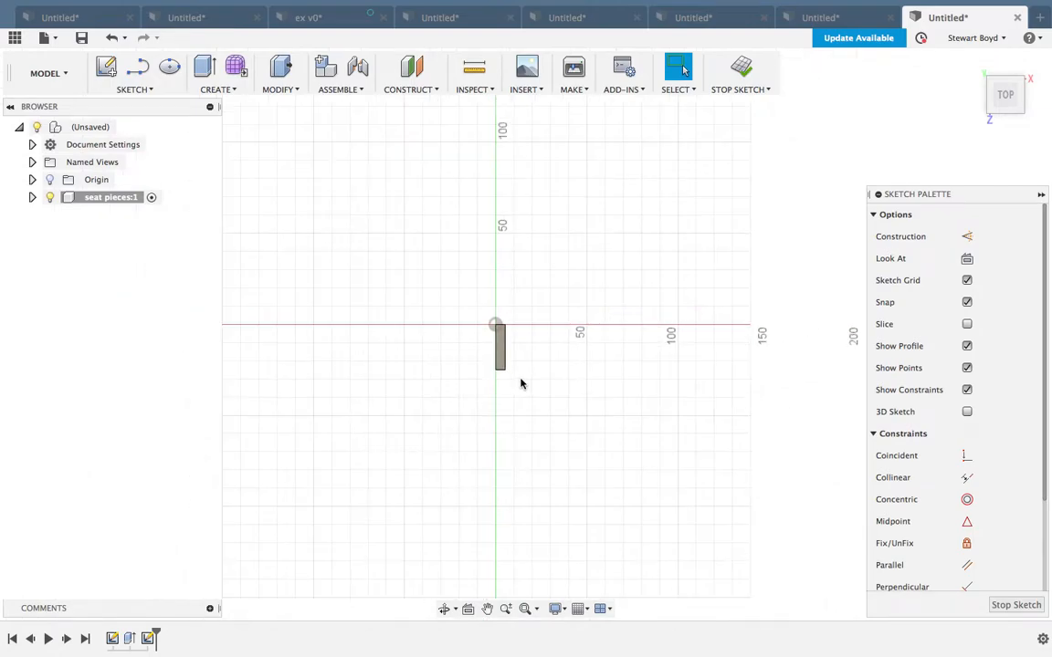
{"action": "left_click", "coordinate": [487, 609]}
{"action": "mouse_move", "coordinate": [451, 397]}
{"action": "left_mouse_down"}
{"action": "mouse_move", "coordinate": [296, 395]}
{"action": "mouse_move", "coordinate": [279, 403]}
{"action": "left_mouse_up"}
{"action": "key", "text": "Escape"}
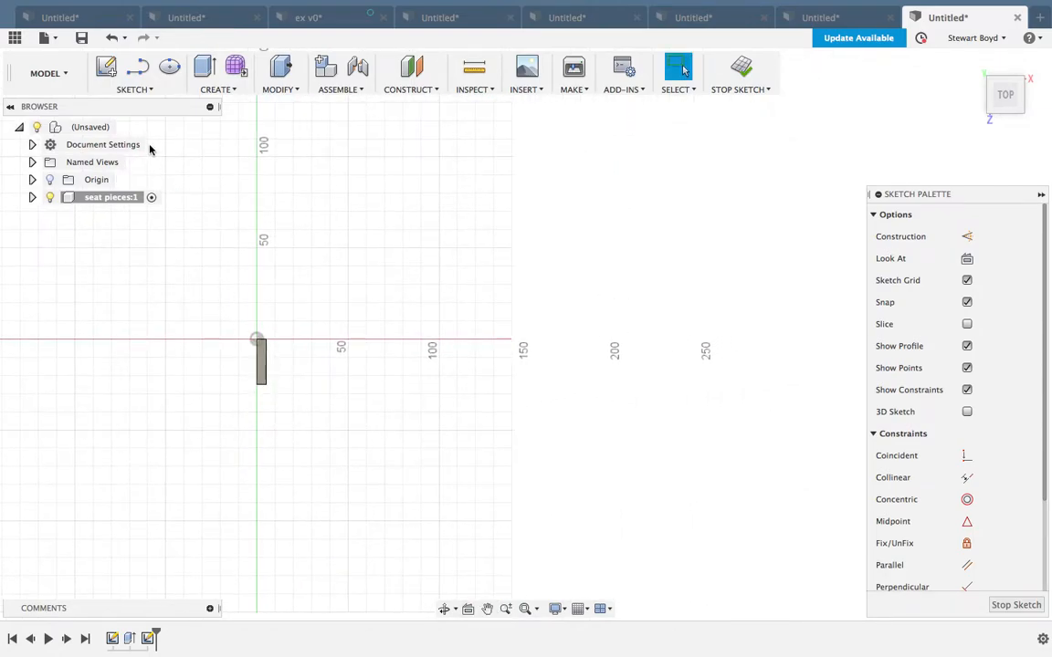
Draw a five-point fit point spline from the origin, dipping slightly and then curving up to about 165 mm along X, and finish the sketch.
{"action": "left_click", "coordinate": [119, 91]}
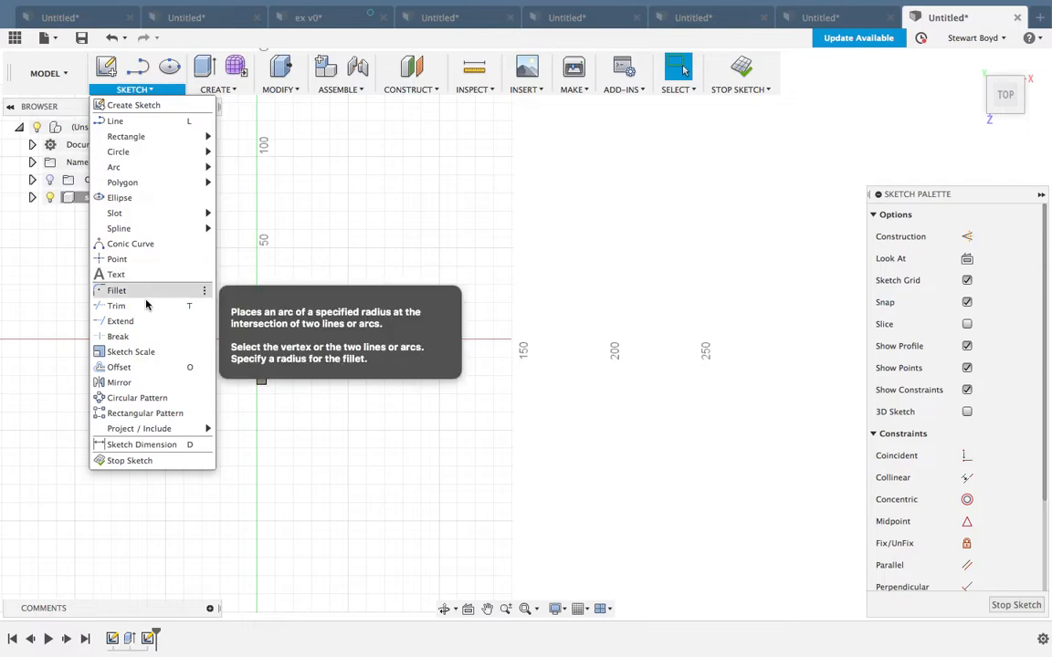
{"action": "mouse_move", "coordinate": [138, 234]}
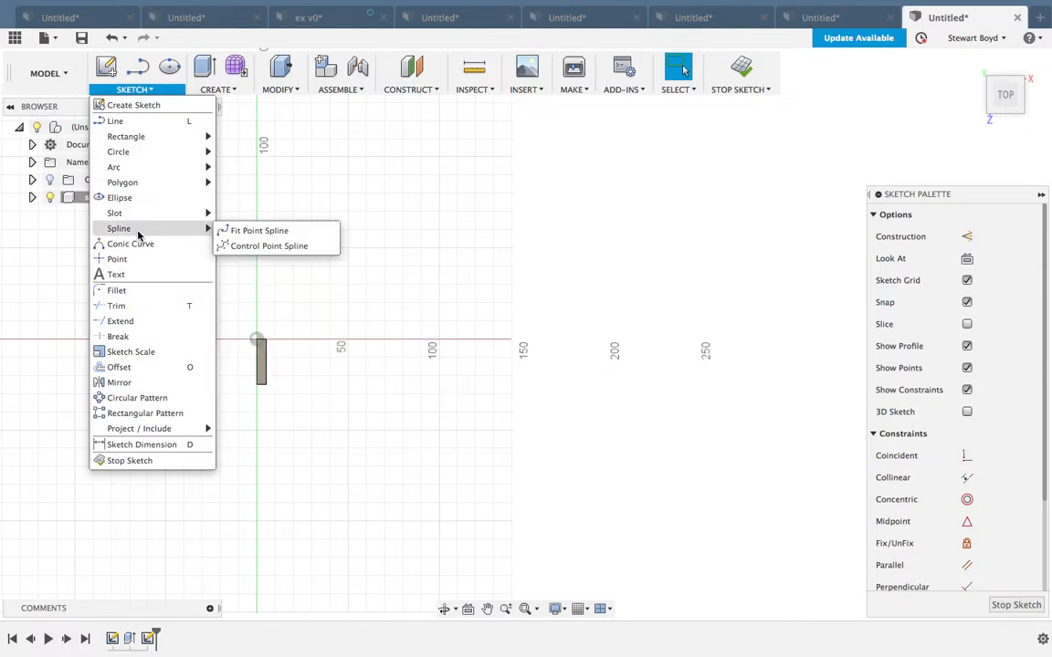
{"action": "left_click", "coordinate": [233, 231]}
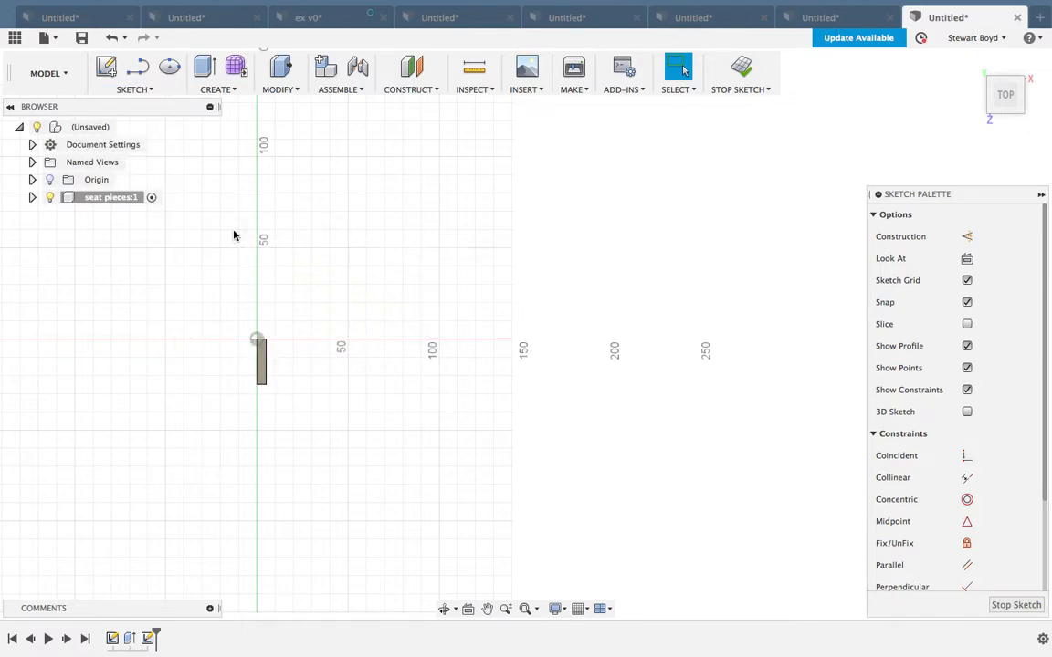
{"action": "left_click", "coordinate": [258, 340]}
{"action": "left_click", "coordinate": [333, 349]}
{"action": "left_click", "coordinate": [438, 341]}
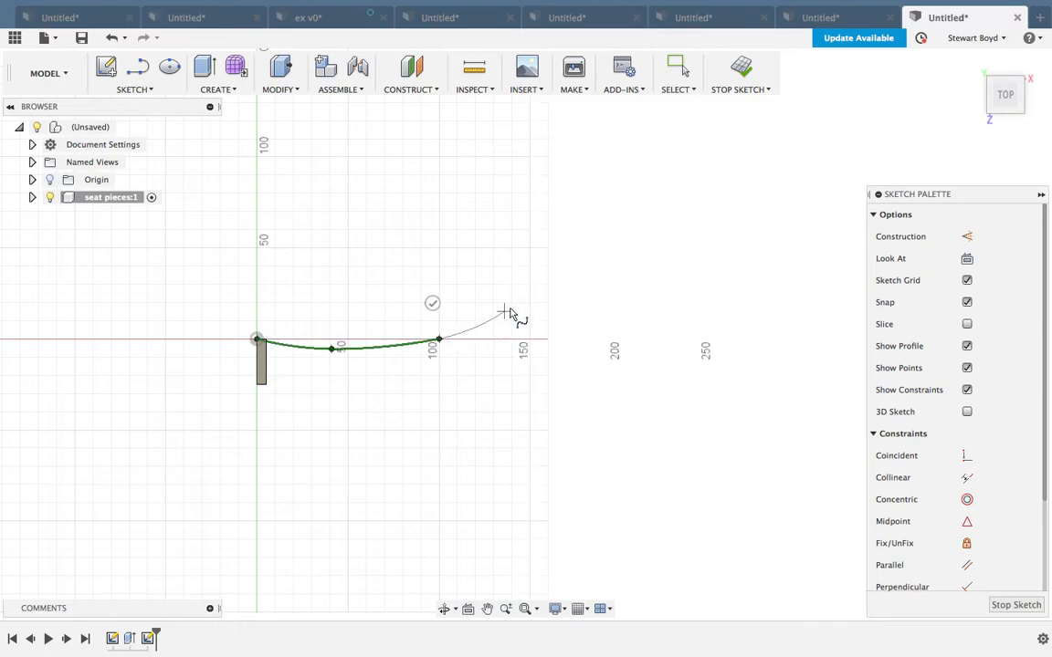
{"action": "left_click", "coordinate": [511, 302]}
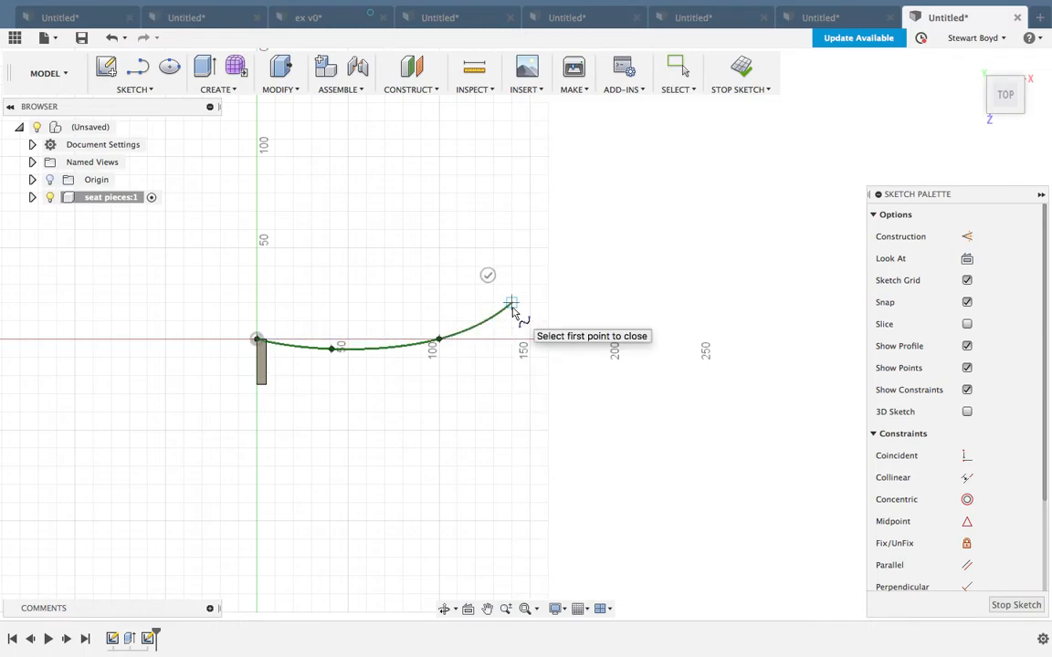
{"action": "left_click", "coordinate": [557, 265]}
{"action": "left_click", "coordinate": [530, 235]}
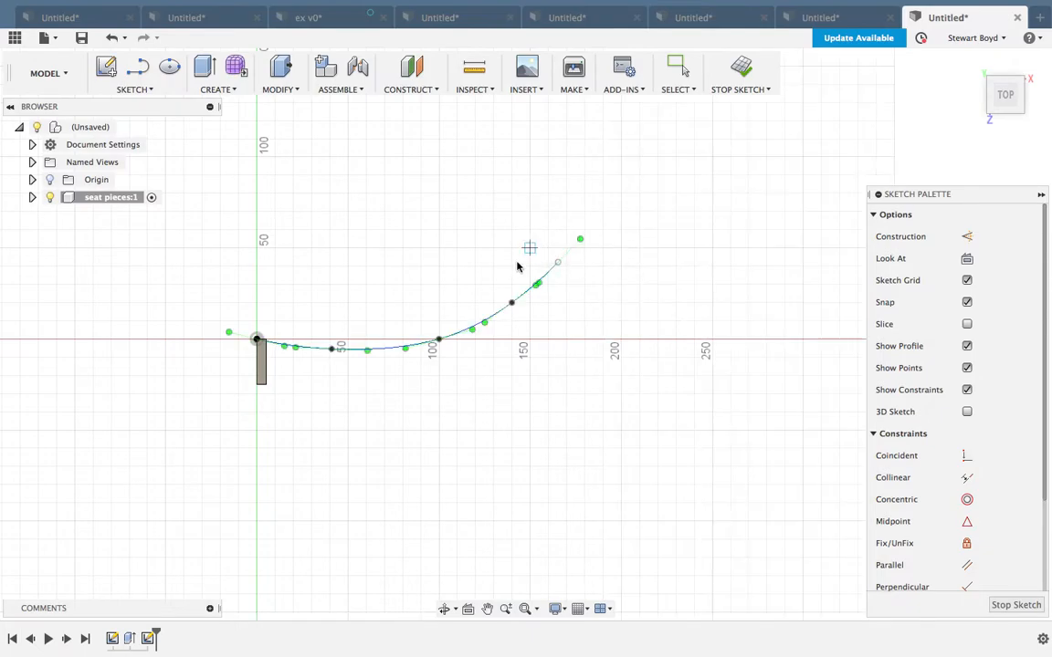
{"action": "left_click", "coordinate": [1003, 605]}
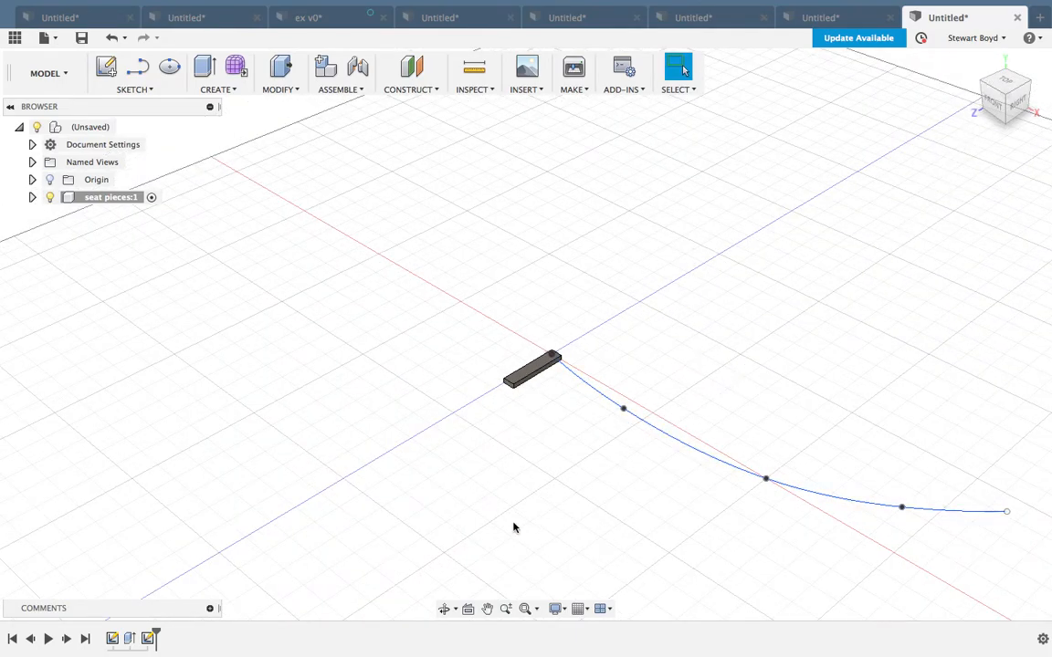
Start a Pattern on Path using the bar's extrude feature as the object and the spline as the path.
{"action": "left_click", "coordinate": [486, 609]}
{"action": "left_click_drag", "start_coordinate": [597, 410], "coordinate": [478, 334]}
{"action": "key", "text": "Escape"}
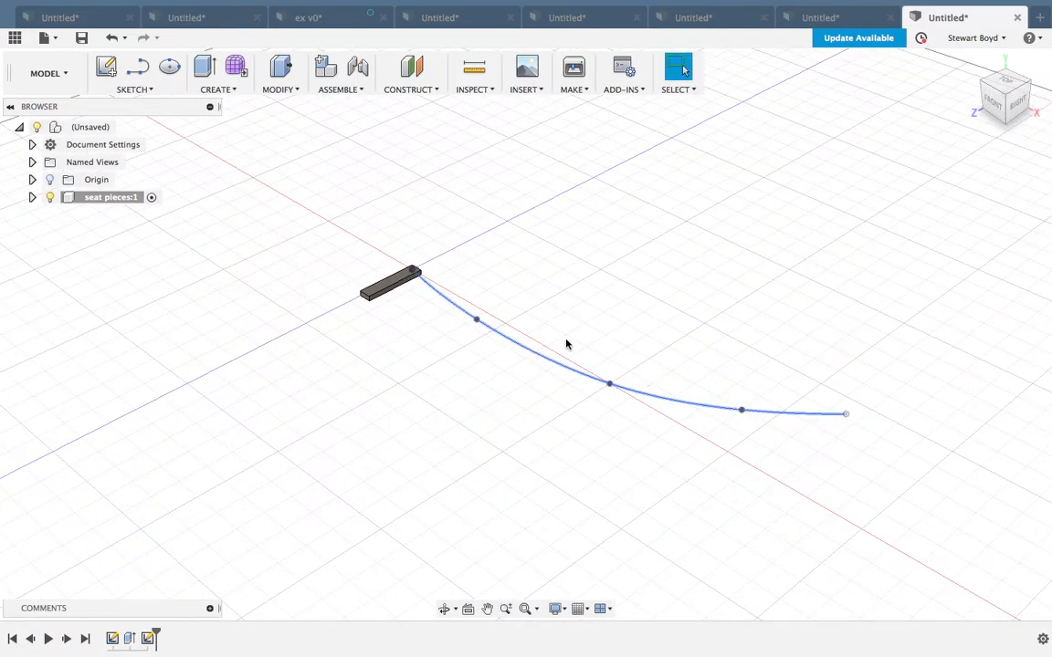
{"action": "left_click", "coordinate": [203, 92]}
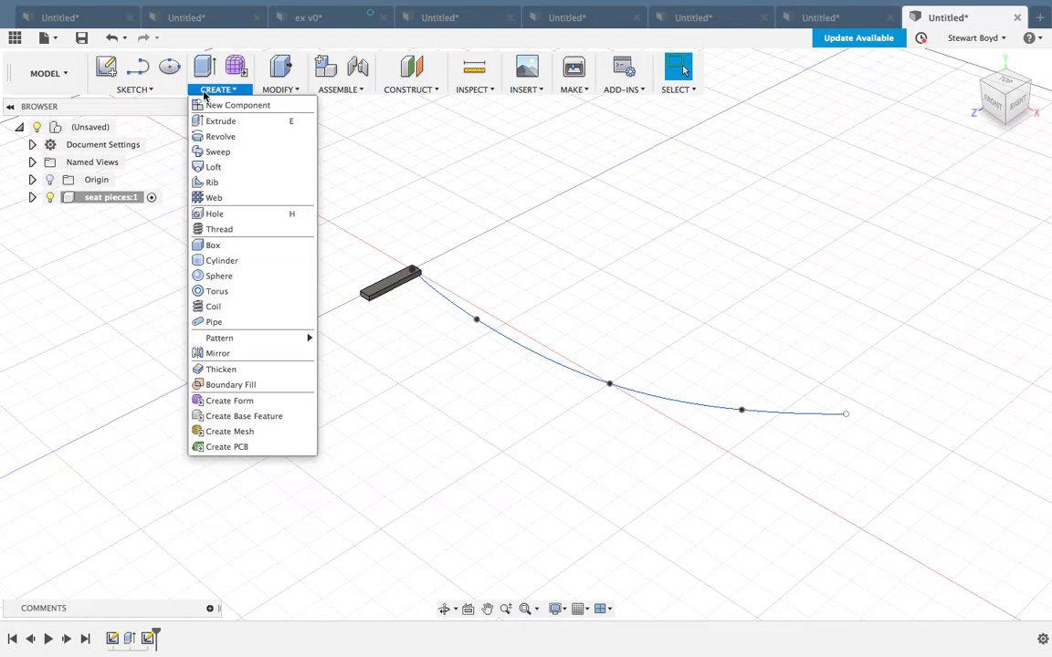
{"action": "mouse_move", "coordinate": [225, 343]}
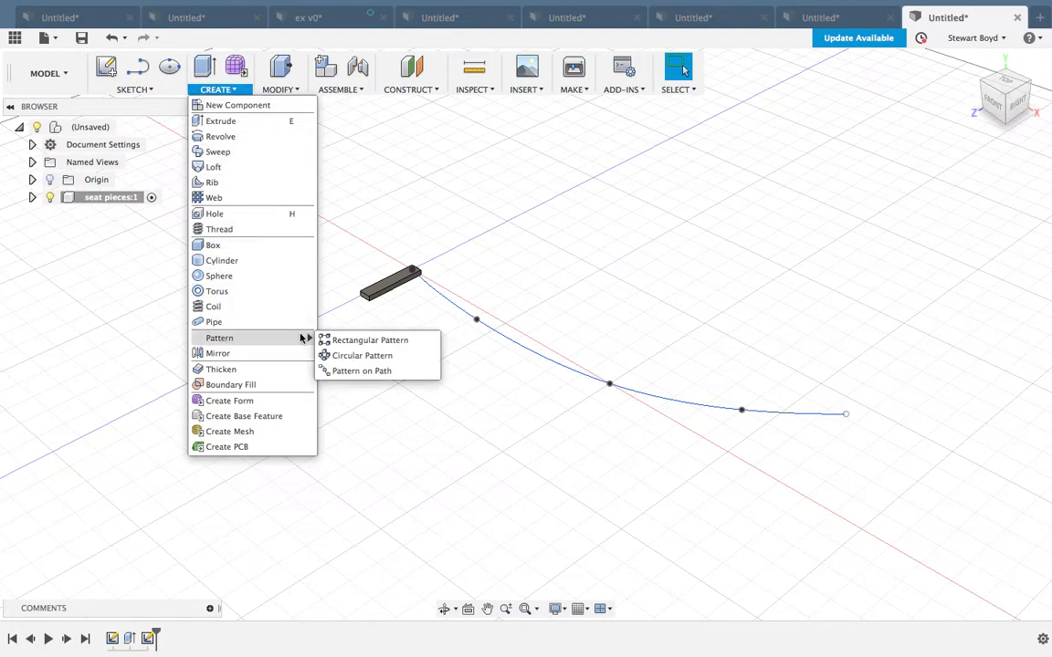
{"action": "left_click", "coordinate": [348, 371]}
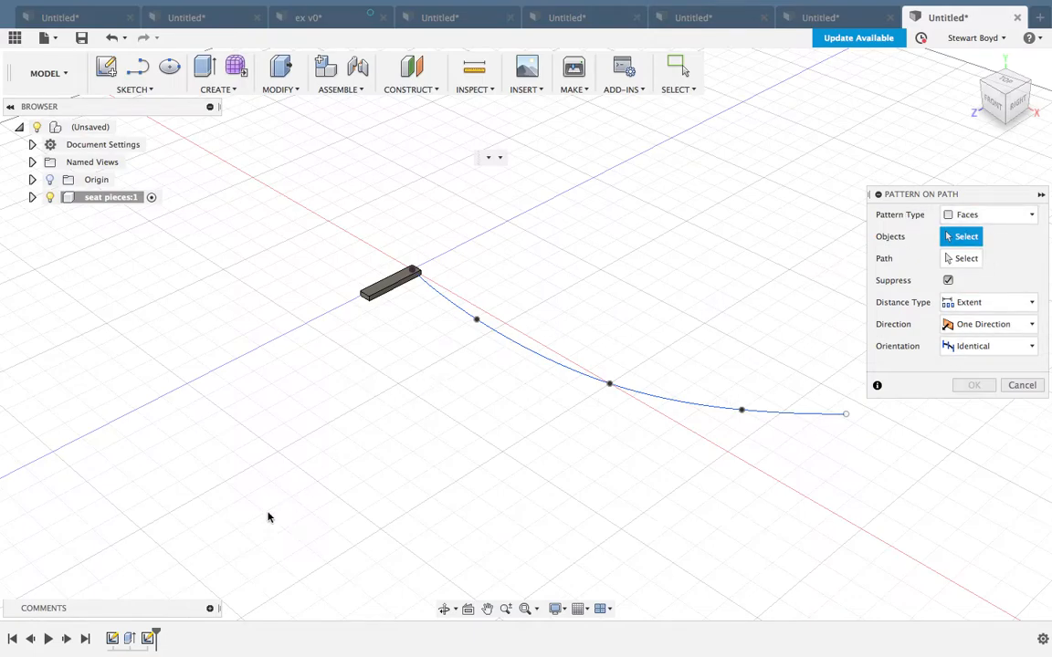
{"action": "left_click", "coordinate": [128, 639]}
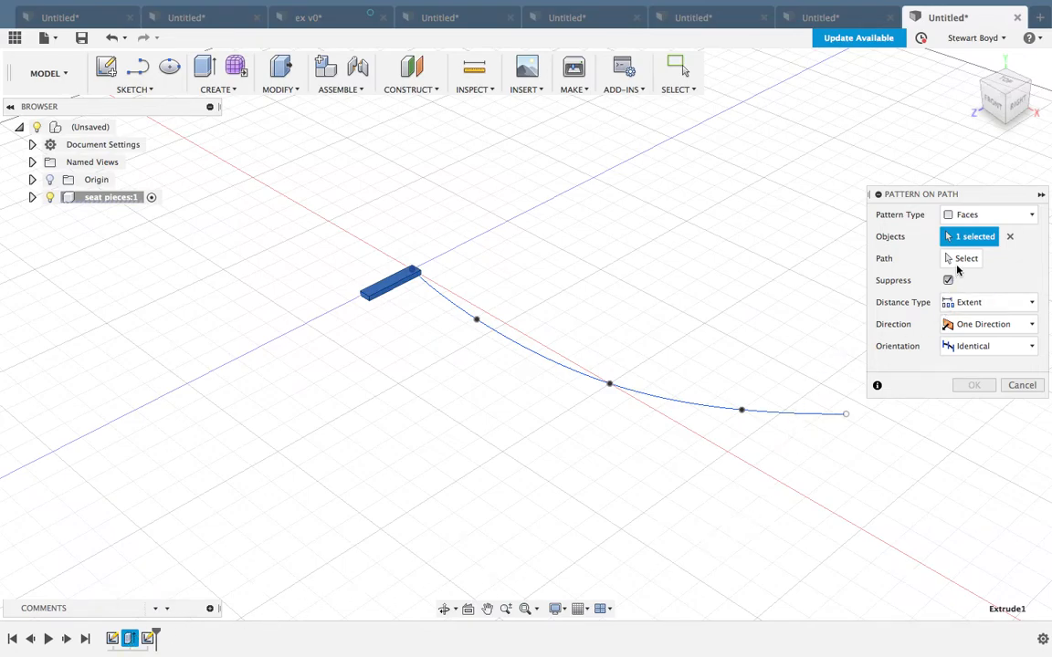
{"action": "left_click", "coordinate": [961, 260]}
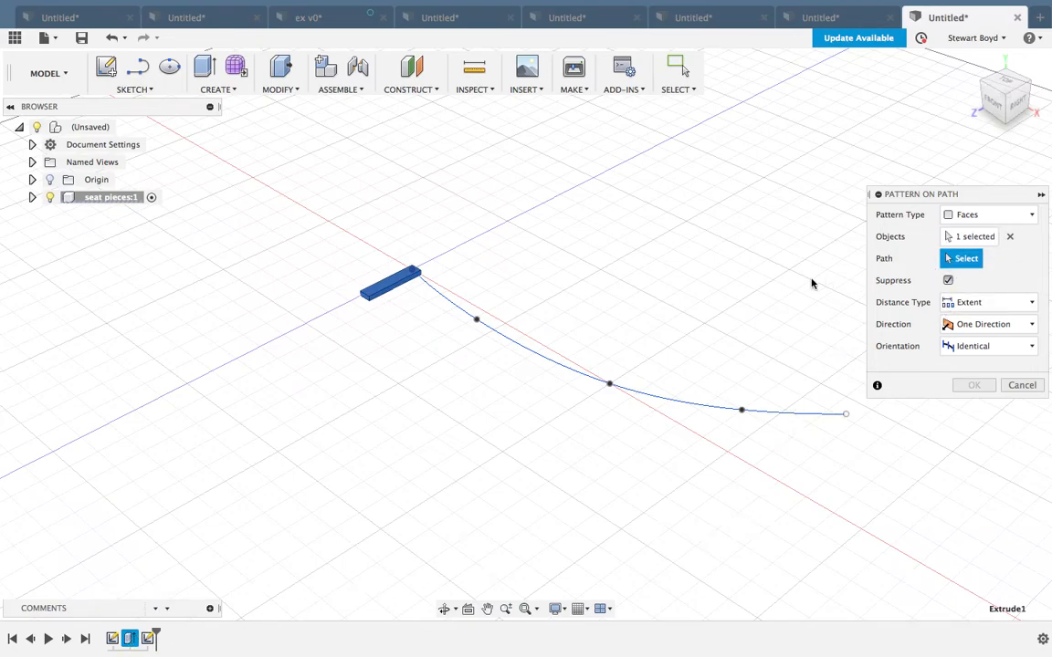
{"action": "left_click", "coordinate": [516, 345]}
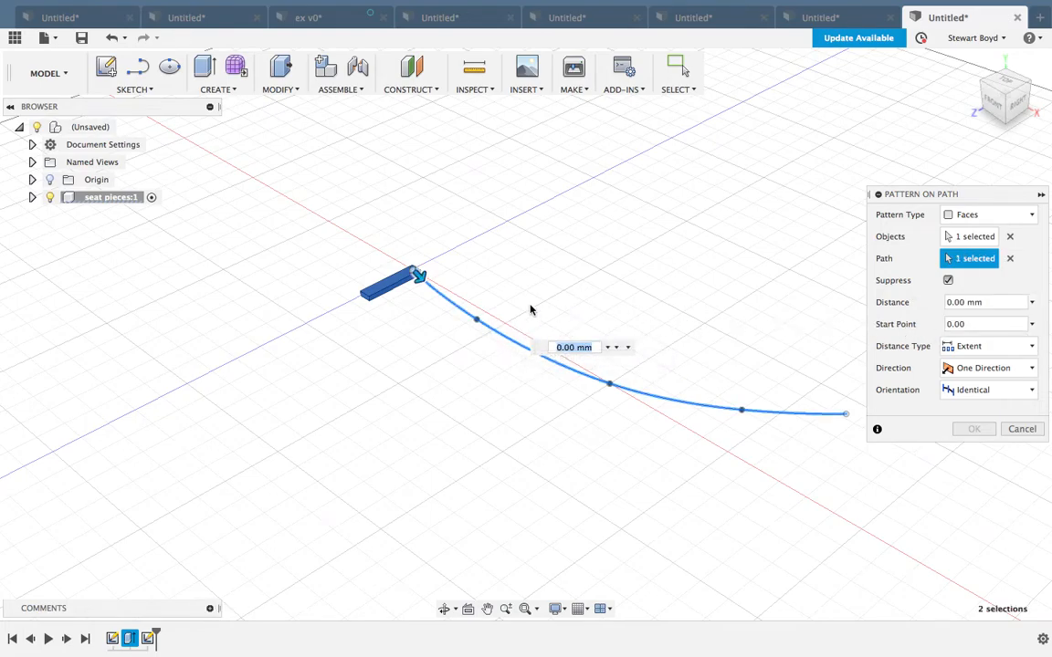
Stretch the path pattern about 123 mm along the spline and set its quantity to 11.
{"action": "left_click_drag", "start_coordinate": [420, 281], "coordinate": [683, 433]}
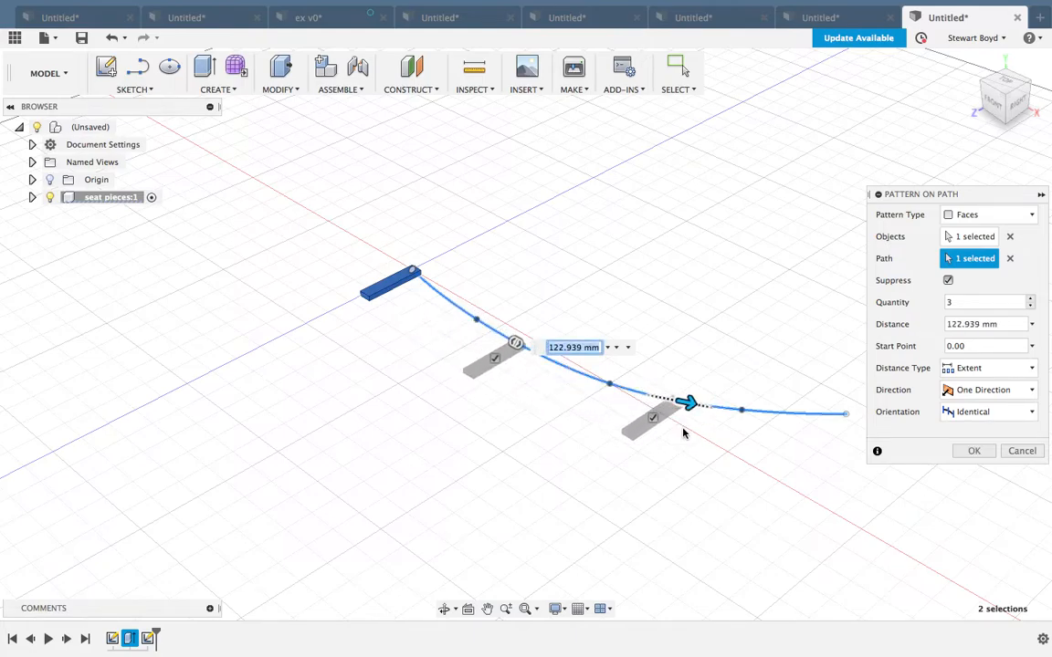
{"action": "left_click", "coordinate": [1031, 301]}
{"action": "left_click", "coordinate": [1031, 300]}
{"action": "left_click", "coordinate": [1031, 301]}
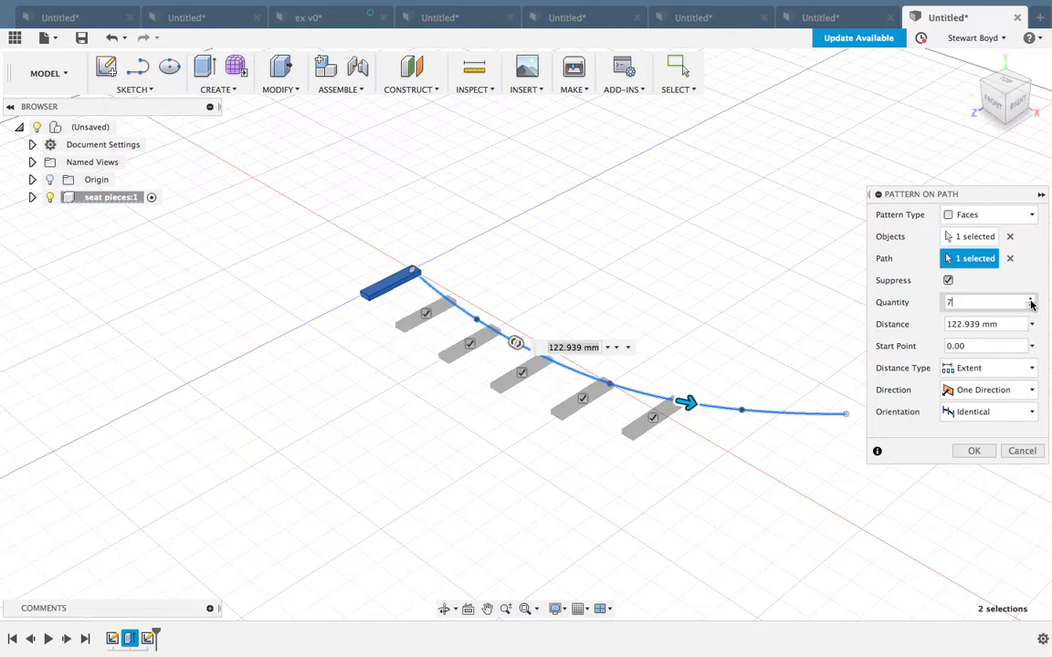
{"action": "left_click", "coordinate": [1030, 301]}
{"action": "left_click", "coordinate": [1031, 300]}
{"action": "left_click", "coordinate": [1031, 307]}
{"action": "left_click", "coordinate": [1031, 307]}
{"action": "left_click", "coordinate": [1031, 307]}
{"action": "left_click", "coordinate": [1031, 307]}
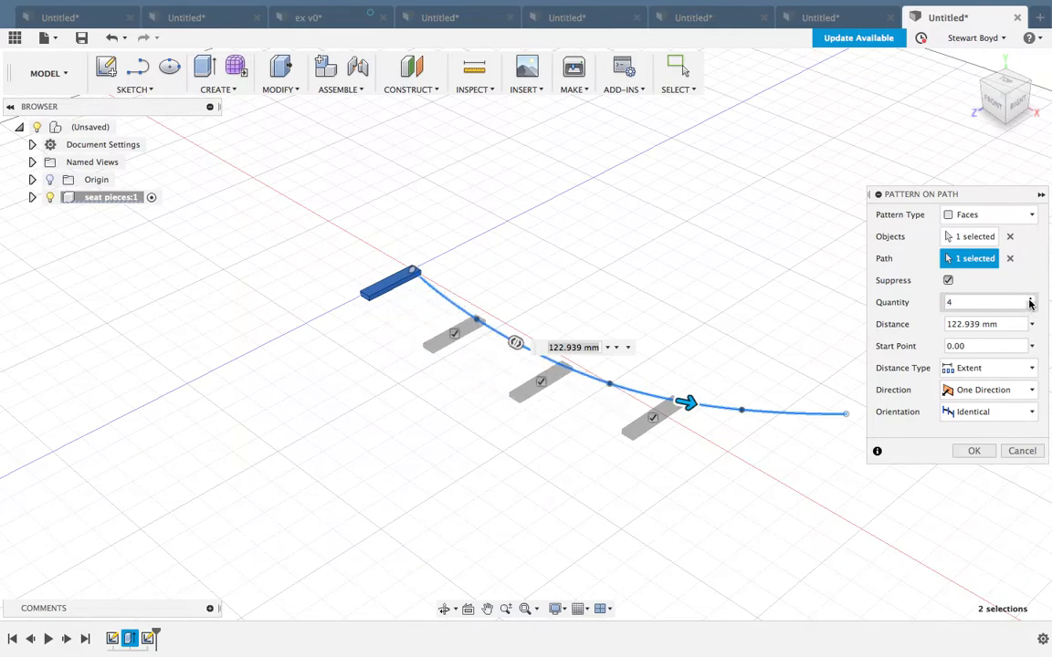
{"action": "left_click", "coordinate": [1031, 301]}
{"action": "left_click", "coordinate": [1031, 301]}
{"action": "left_click", "coordinate": [1031, 300]}
{"action": "left_click", "coordinate": [1031, 300]}
{"action": "left_click", "coordinate": [1031, 300]}
{"action": "left_click", "coordinate": [1031, 300]}
{"action": "left_click", "coordinate": [1031, 301]}
Extend the pattern distance to about 175 mm, near the spline's end, and set the orientation to Path Direction.
{"action": "left_click", "coordinate": [487, 609]}
{"action": "left_click_drag", "start_coordinate": [516, 393], "coordinate": [463, 387]}
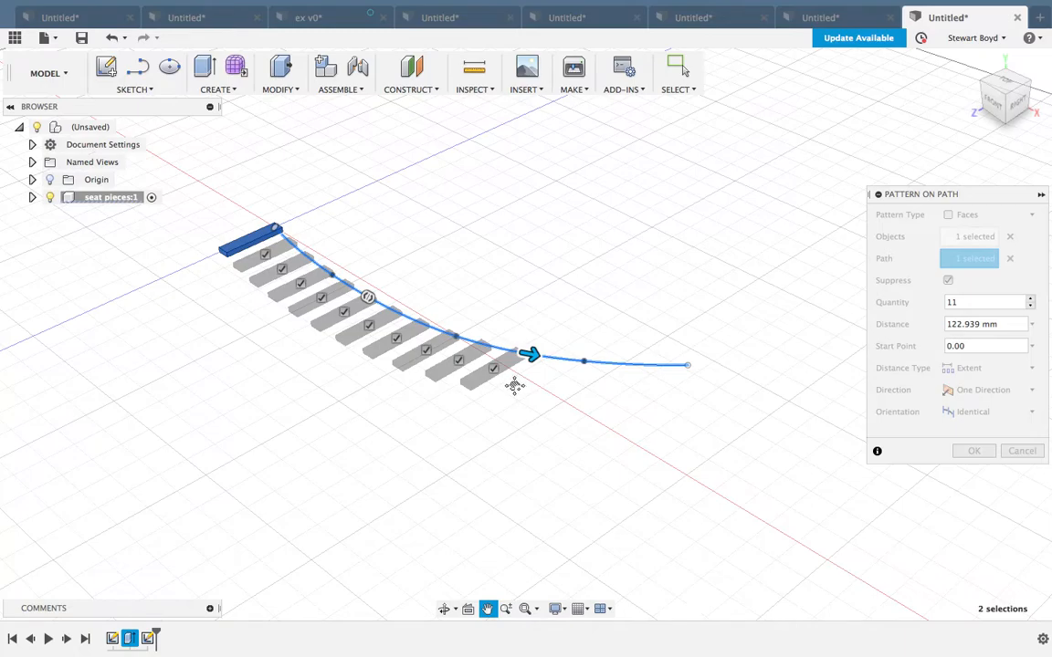
{"action": "key", "text": "Escape"}
{"action": "left_click_drag", "start_coordinate": [528, 359], "coordinate": [686, 380]}
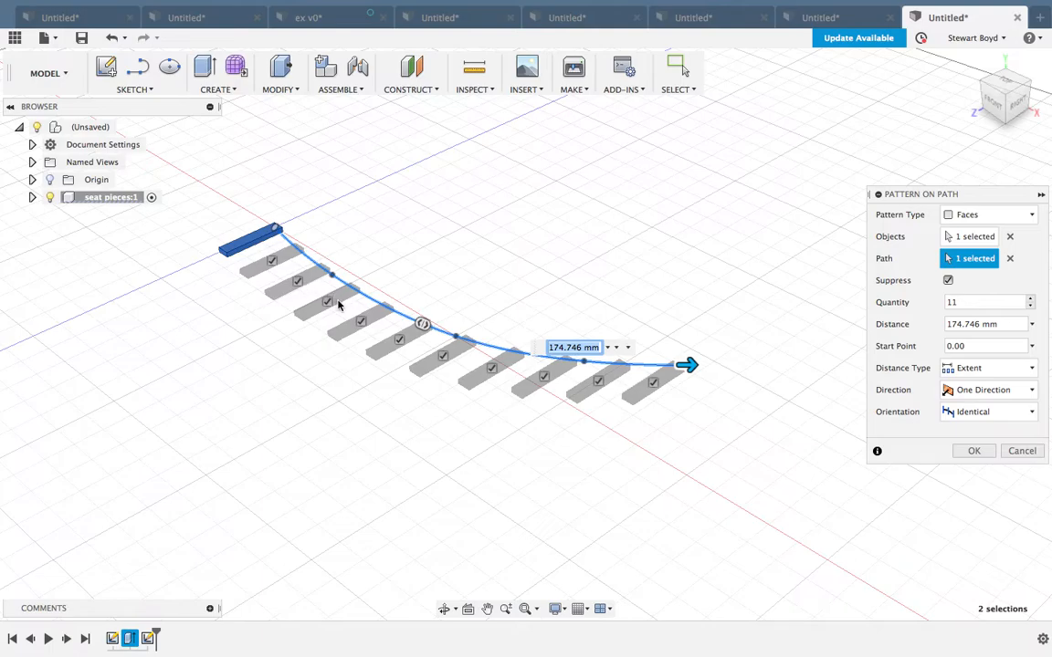
{"action": "left_click", "coordinate": [1031, 414]}
{"action": "left_click", "coordinate": [1009, 448]}
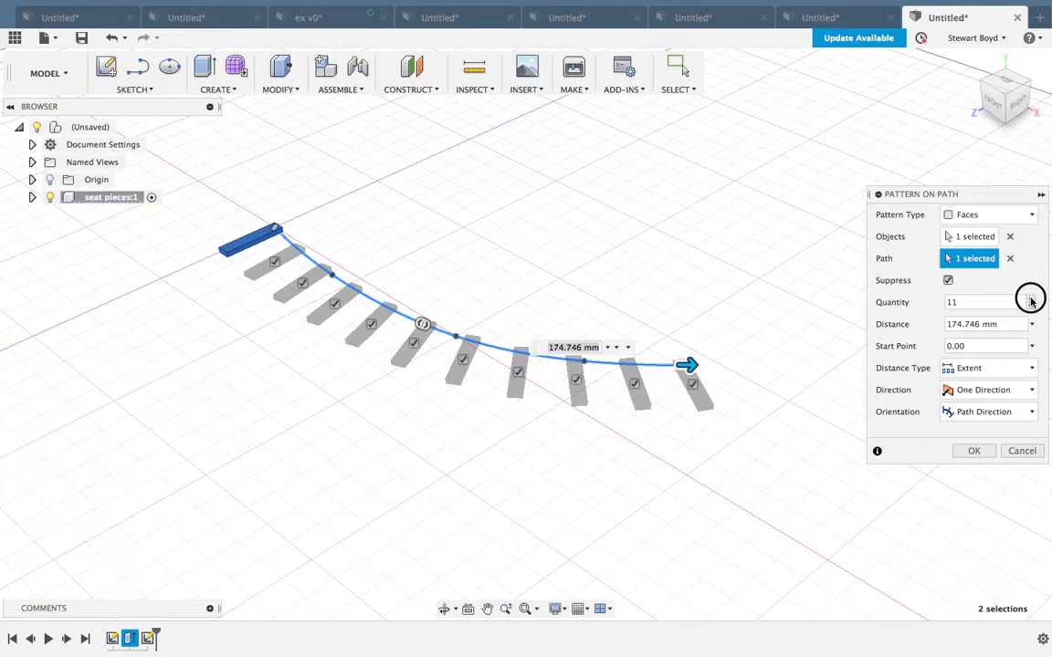
Raise the path pattern's quantity to 24 and create the pattern.
{"action": "left_click", "coordinate": [1032, 300]}
{"action": "left_click", "coordinate": [1031, 299]}
{"action": "left_click", "coordinate": [1032, 300]}
{"action": "left_click", "coordinate": [1032, 299]}
{"action": "left_click", "coordinate": [1032, 300]}
{"action": "left_click", "coordinate": [1032, 300]}
{"action": "left_click", "coordinate": [1032, 299]}
{"action": "left_click", "coordinate": [1032, 299]}
{"action": "left_click", "coordinate": [1031, 299]}
{"action": "left_click", "coordinate": [1032, 300]}
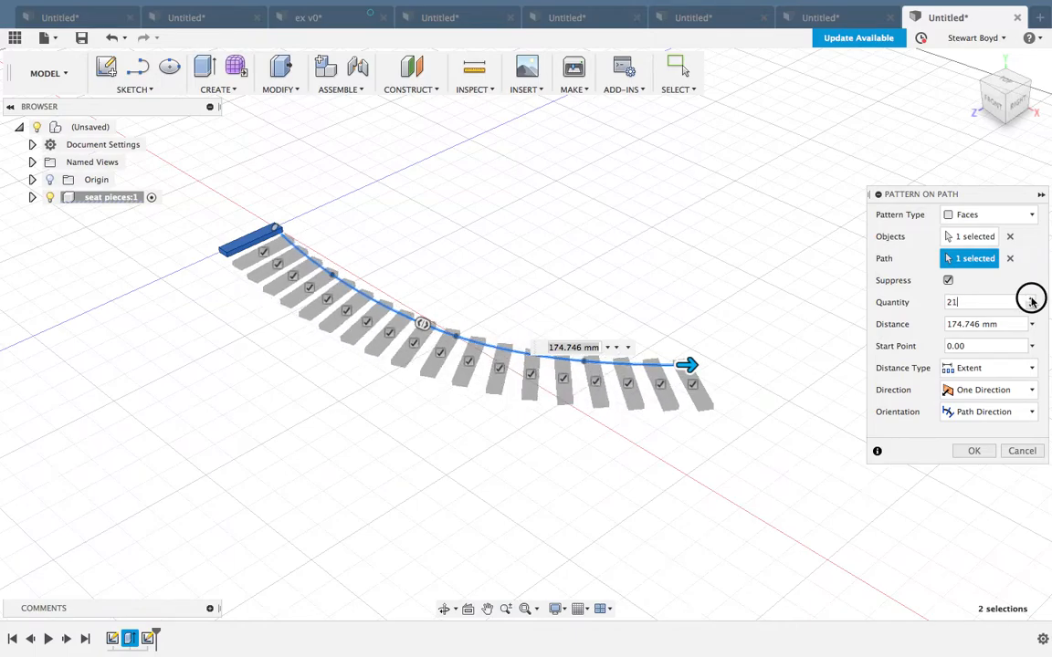
{"action": "left_click", "coordinate": [1032, 300]}
{"action": "left_click", "coordinate": [1030, 301]}
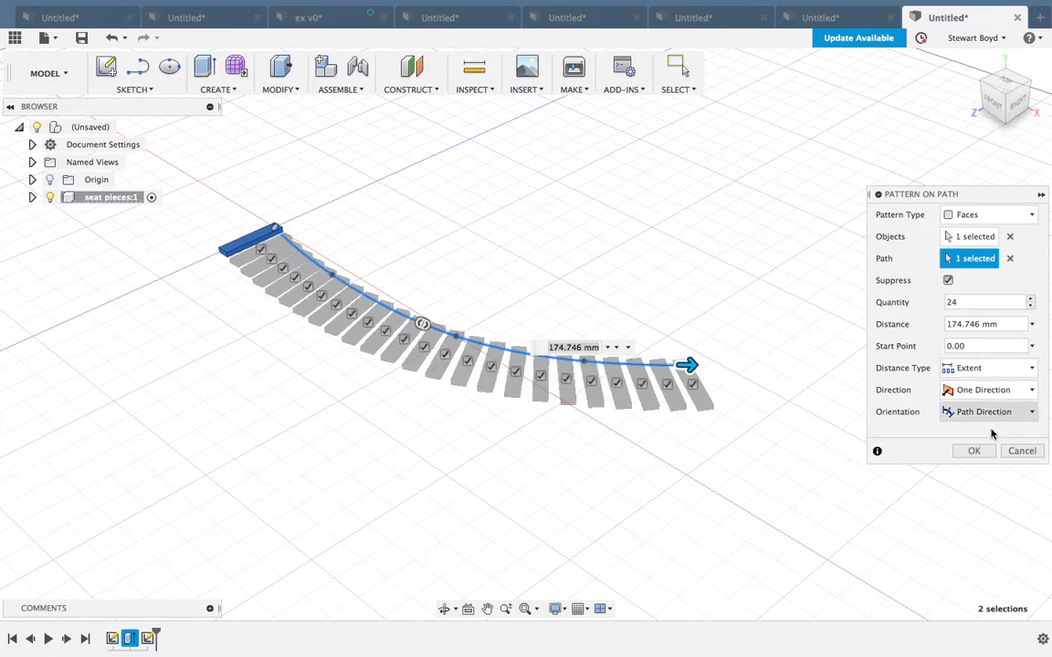
{"action": "left_click", "coordinate": [976, 451]}
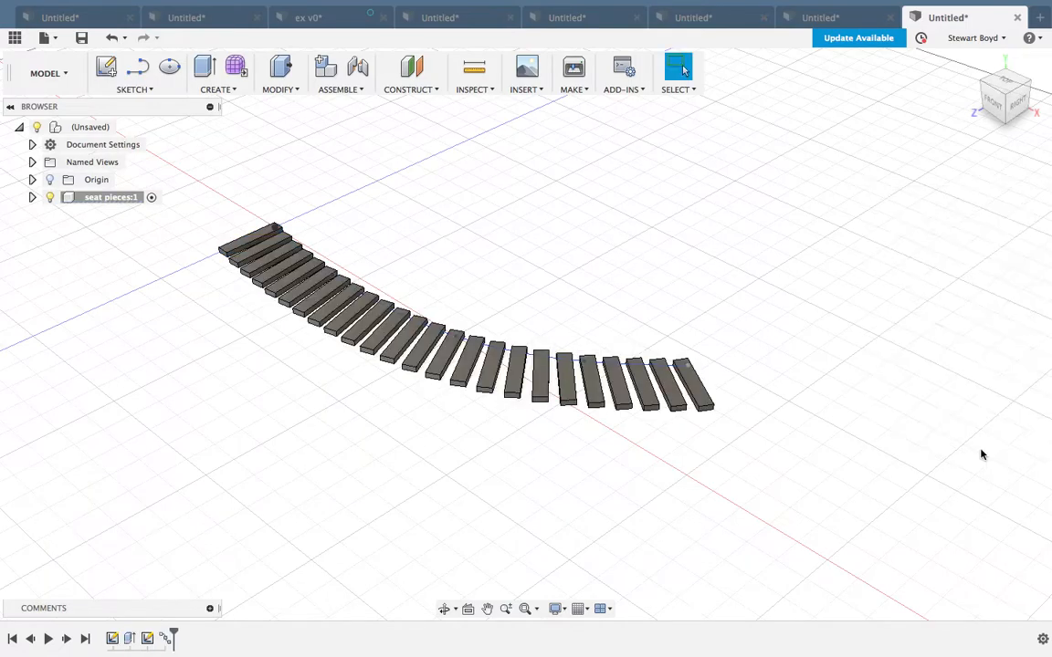
{"action": "left_click", "coordinate": [444, 610]}
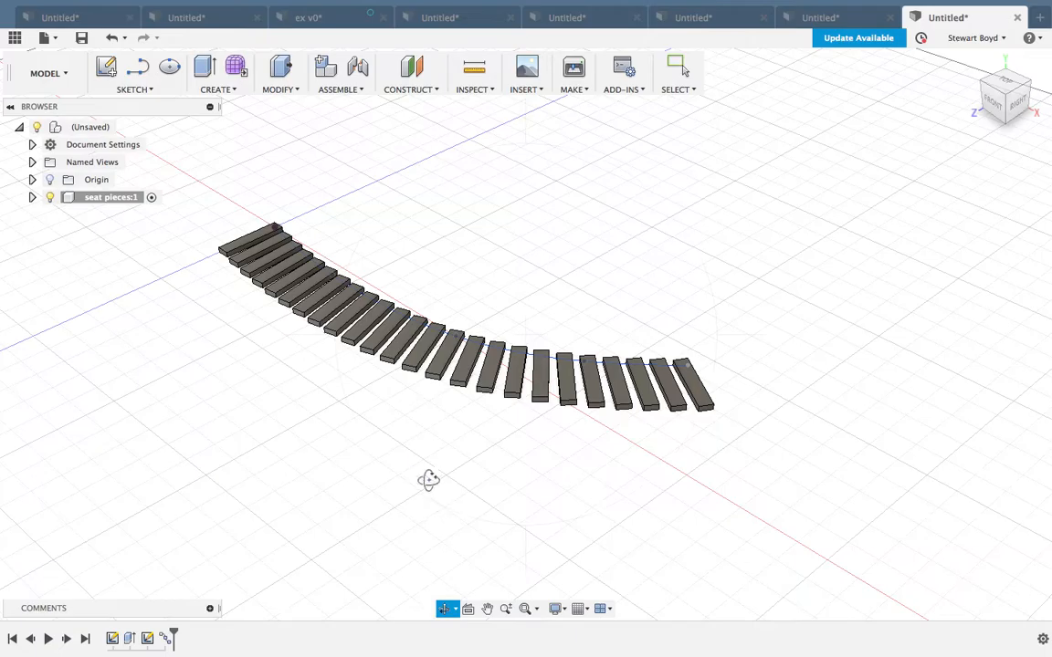
{"action": "mouse_move", "coordinate": [416, 425]}
{"action": "left_mouse_down"}
{"action": "mouse_move", "coordinate": [485, 428]}
{"action": "mouse_move", "coordinate": [531, 394]}
{"action": "mouse_move", "coordinate": [662, 389]}
{"action": "mouse_move", "coordinate": [660, 444]}
{"action": "mouse_move", "coordinate": [675, 334]}
{"action": "mouse_move", "coordinate": [649, 387]}
{"action": "mouse_move", "coordinate": [423, 437]}
{"action": "left_mouse_up"}
{"action": "key", "text": "Escape"}
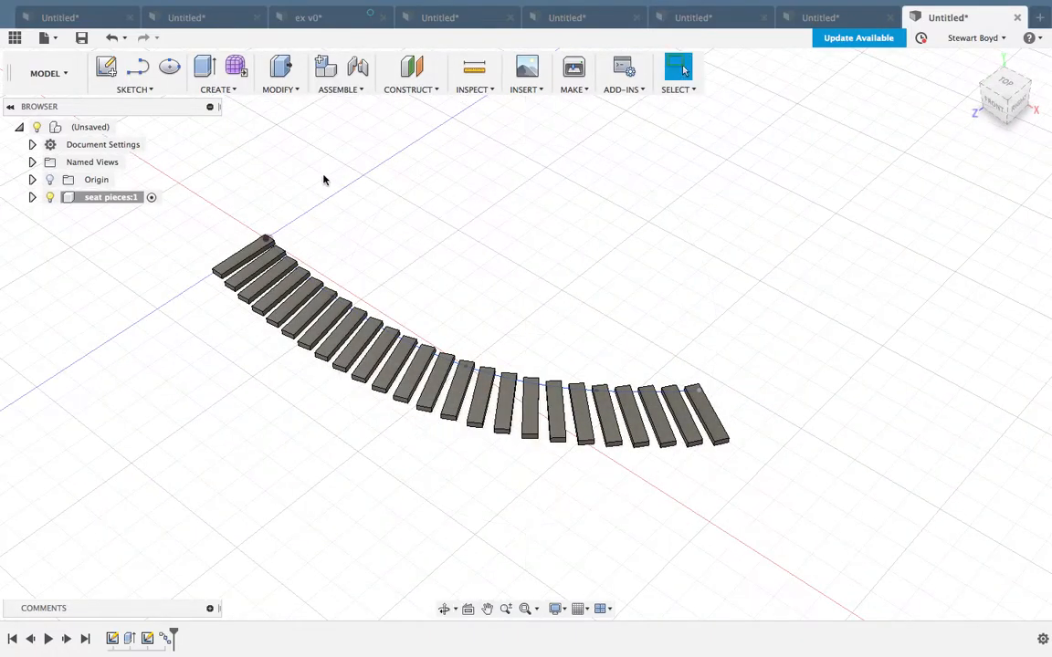